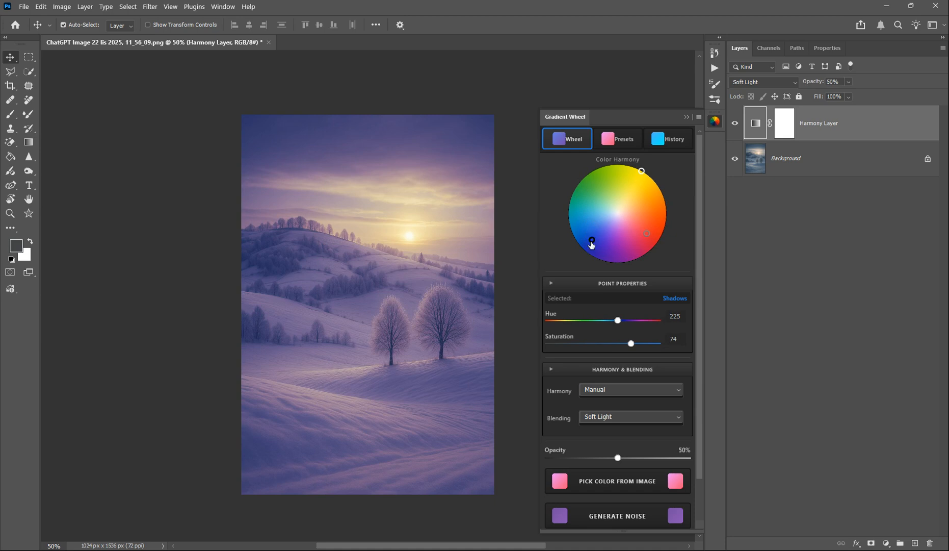
Recolour the gradient wheel's highlights to soft pink and its shadows to teal with hue 171 and saturation 90
mouse_move(618, 320)
mouse_down()
mouse_move(600, 321)
mouse_move(618, 320)
mouse_up()
drag(647, 233, 590, 187)
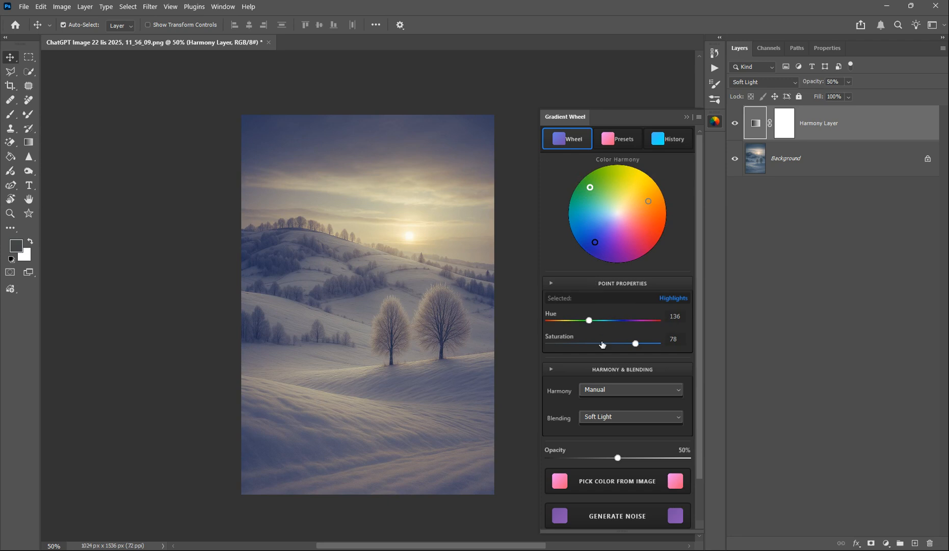
drag(635, 343, 600, 320)
click(595, 243)
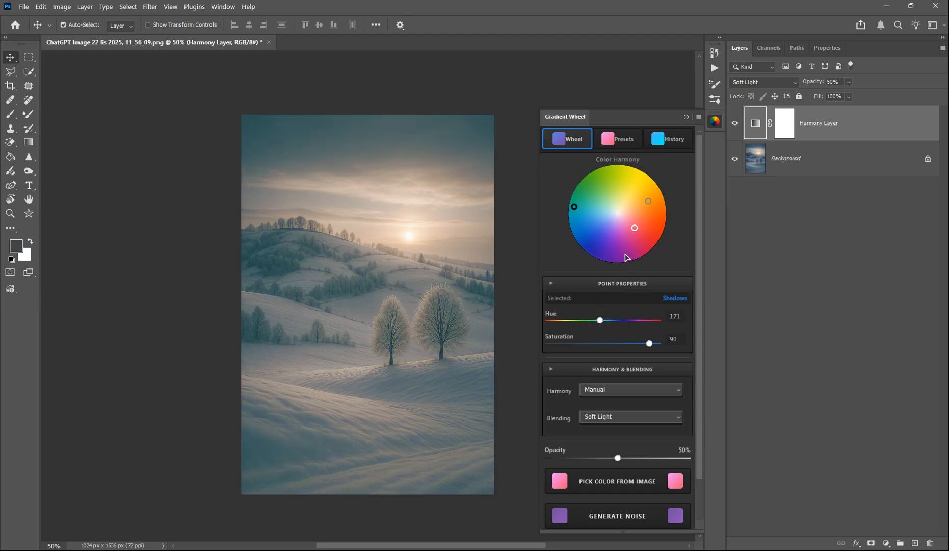
Shift the midtones point on the wheel to green with hue 123 and saturation 83
drag(648, 203, 658, 206)
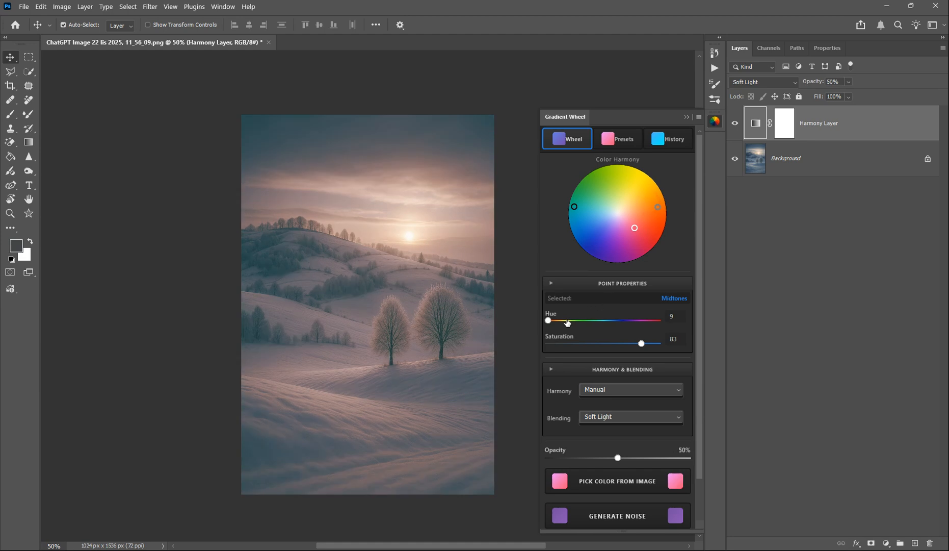
drag(551, 322, 585, 320)
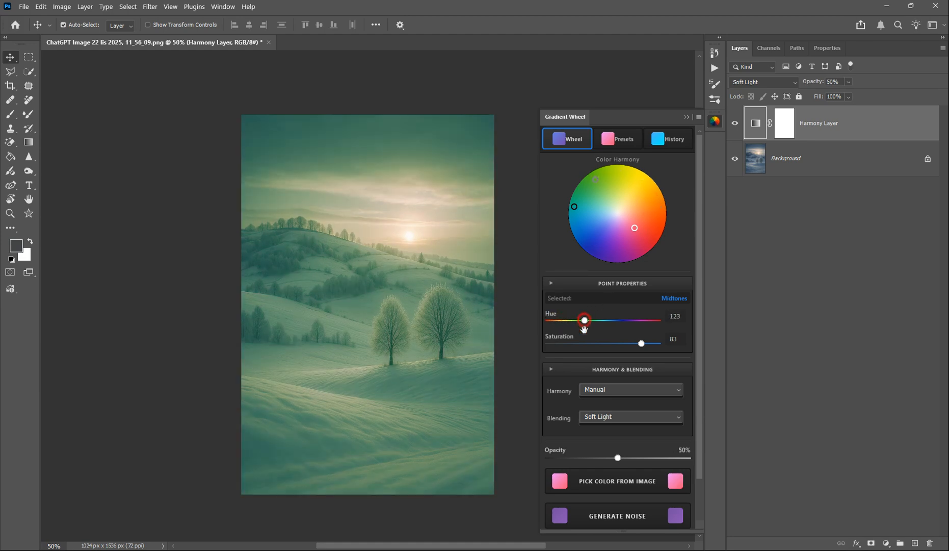
Try the Overlay, Luminosity and Normal blending modes on the harmony gradient, then restore Soft Light
click(612, 417)
click(604, 440)
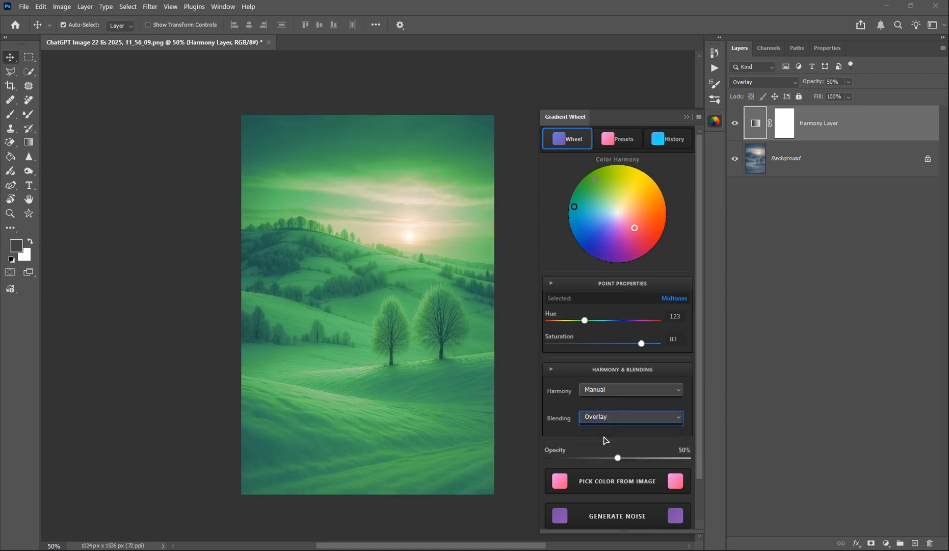
click(607, 417)
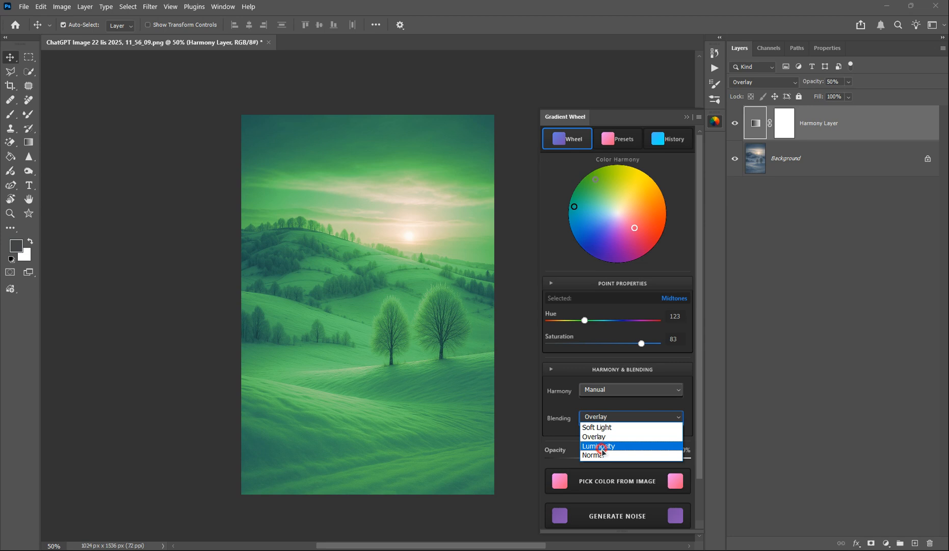
click(604, 445)
click(605, 417)
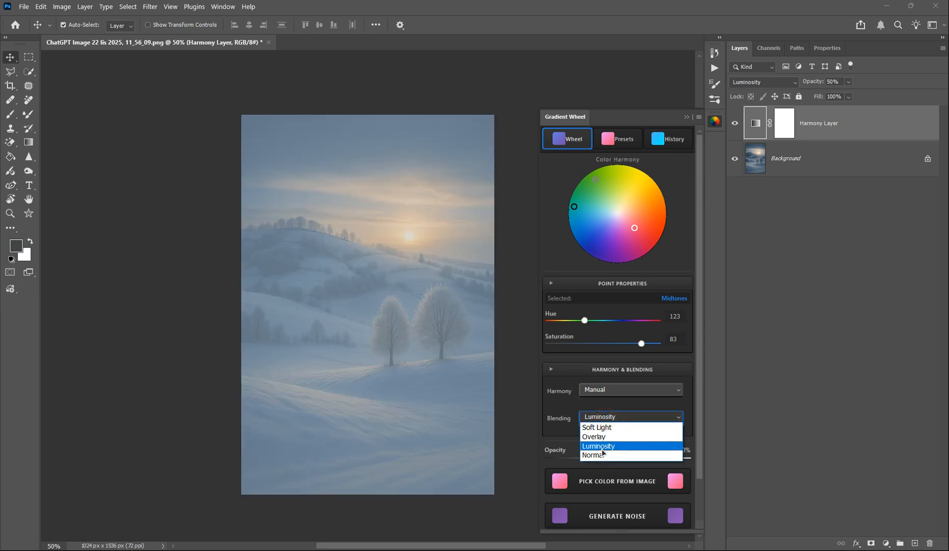
click(601, 454)
click(604, 423)
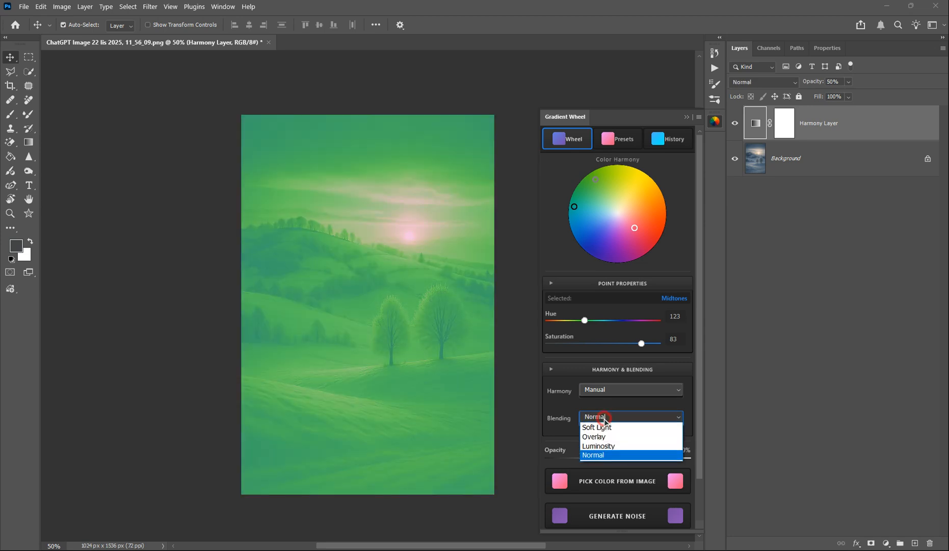
click(607, 429)
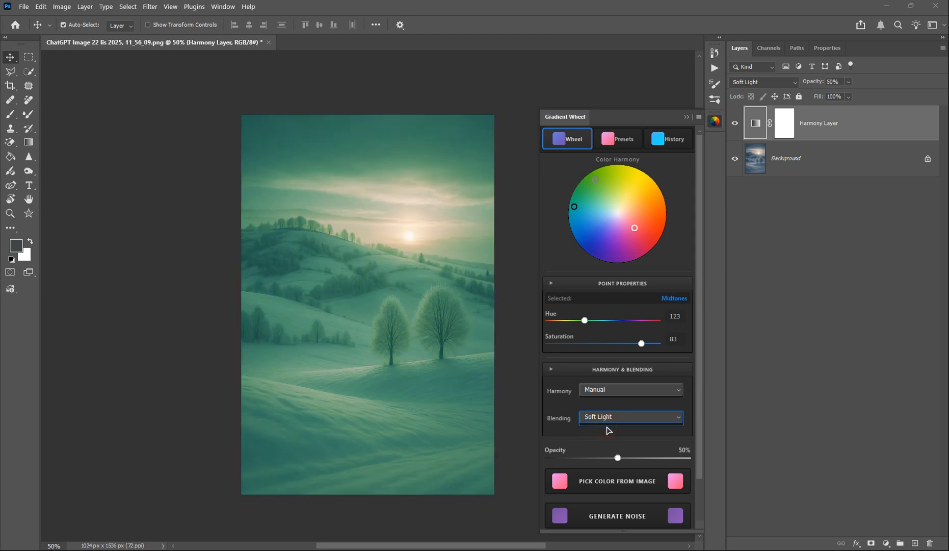
Set the colour harmony to Analogous and move the highlights to hue 297 with saturation 66
click(615, 392)
click(610, 410)
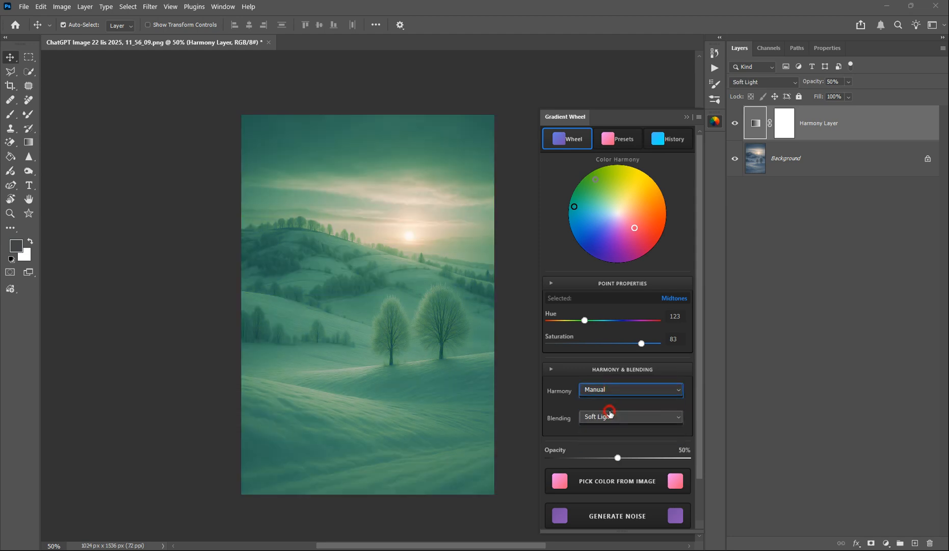
drag(581, 197, 632, 242)
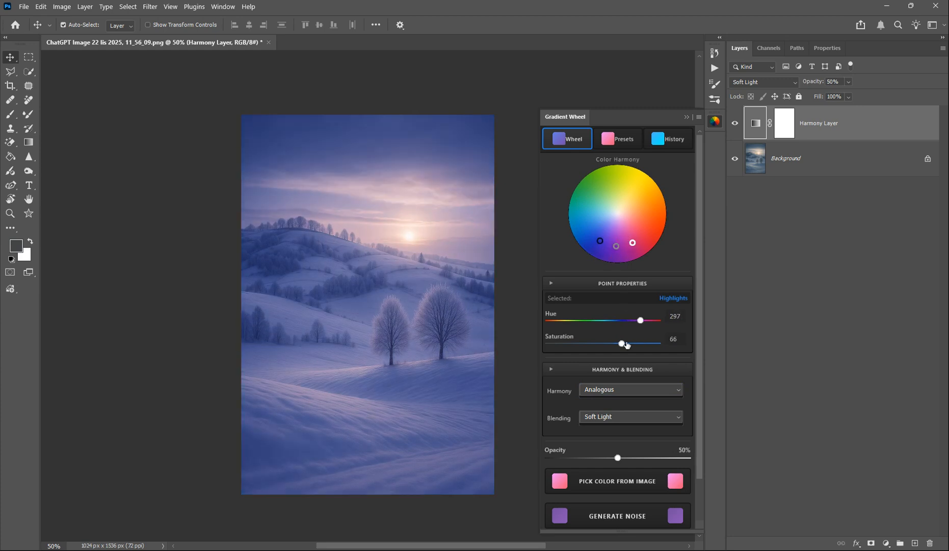
Set the colour harmony to Triad and move the highlights to hue 312 with saturation 54
click(633, 389)
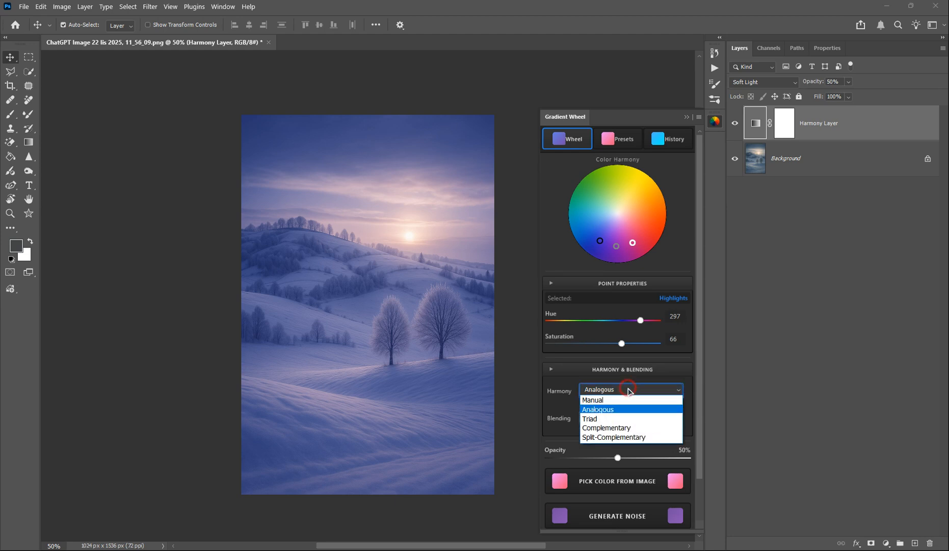
click(619, 420)
mouse_move(632, 242)
mouse_down()
mouse_move(645, 207)
mouse_move(666, 215)
mouse_move(653, 249)
mouse_move(633, 230)
mouse_up()
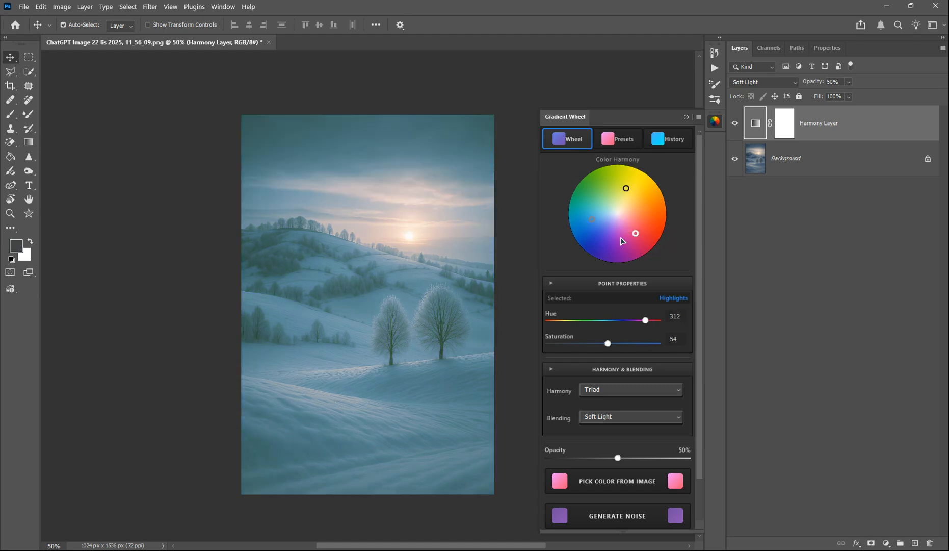
Set the harmony to Complementary, reset the midtones to the wheel's centre and set the highlights to hue 179 and saturation 46
click(603, 390)
click(599, 429)
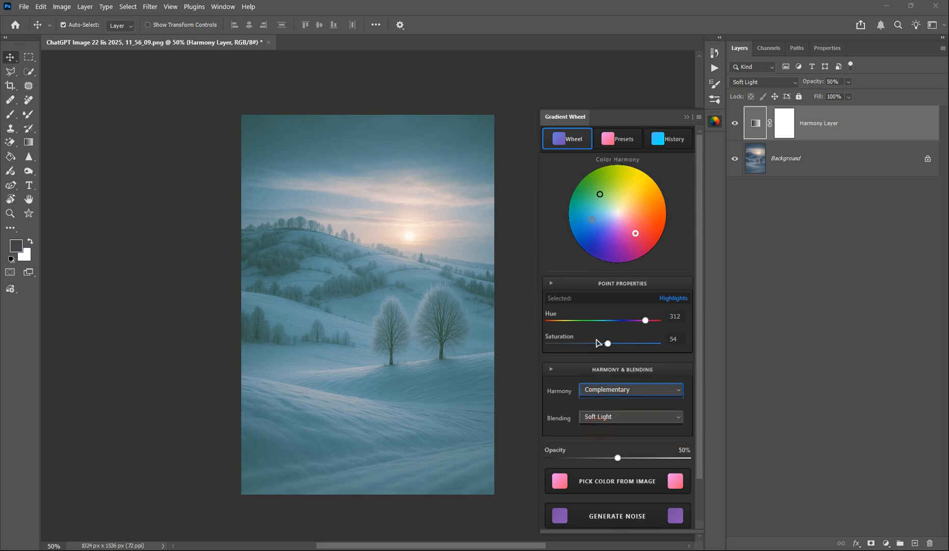
drag(635, 235, 646, 239)
drag(593, 221, 585, 251)
double_click(596, 225)
drag(620, 319, 602, 319)
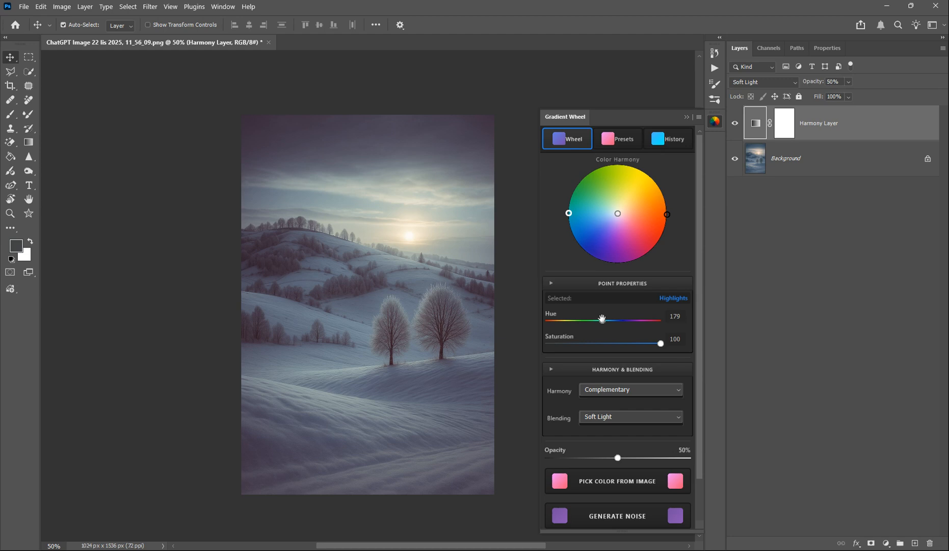
click(621, 344)
click(598, 344)
Set the colour harmony to Split-Complementary and move the midtones point to hue 254 with saturation 73
click(608, 392)
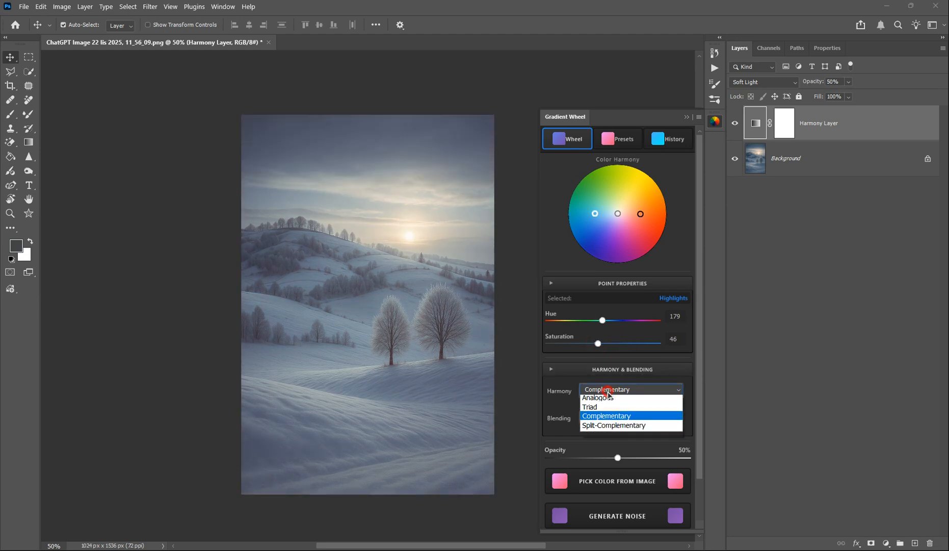
click(611, 440)
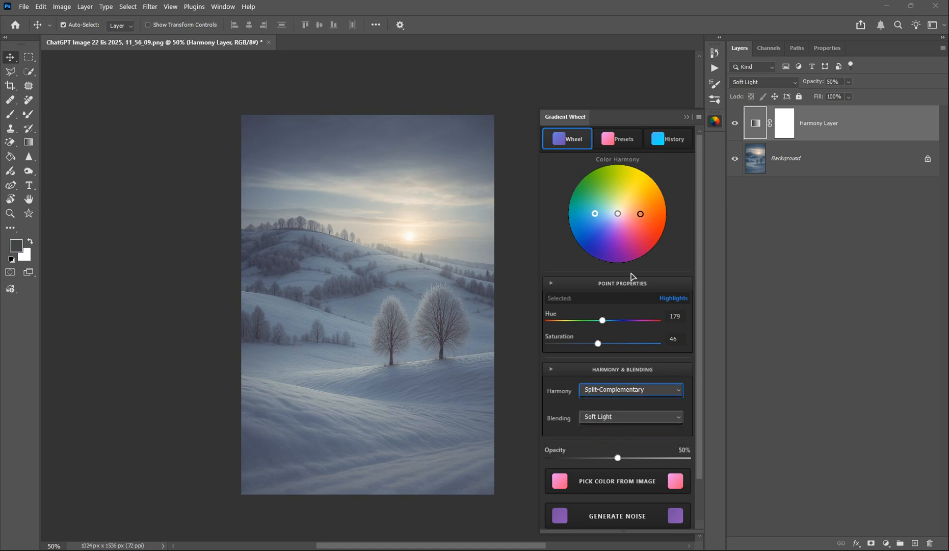
drag(618, 214, 604, 242)
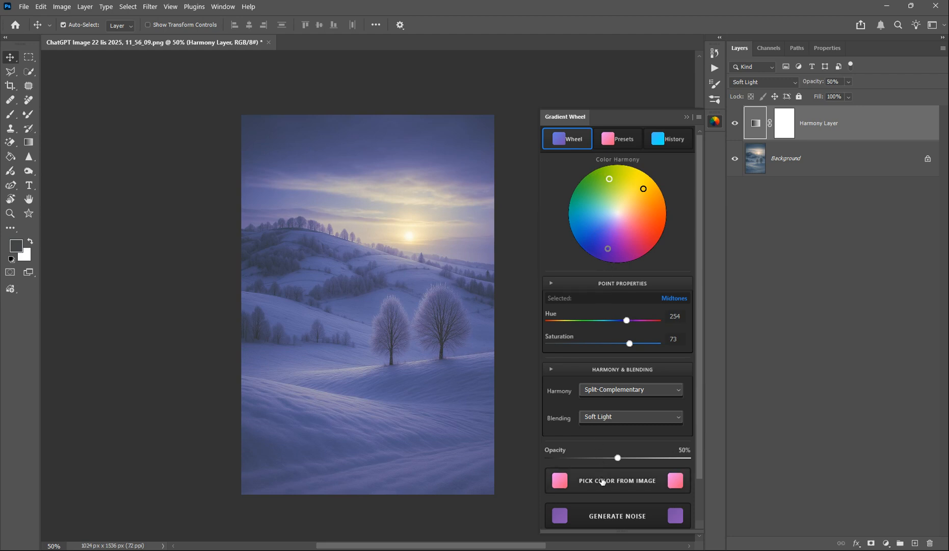
Turn on colour picking from the image and sample the dark sky near the photo's upper right for the midtones
click(602, 480)
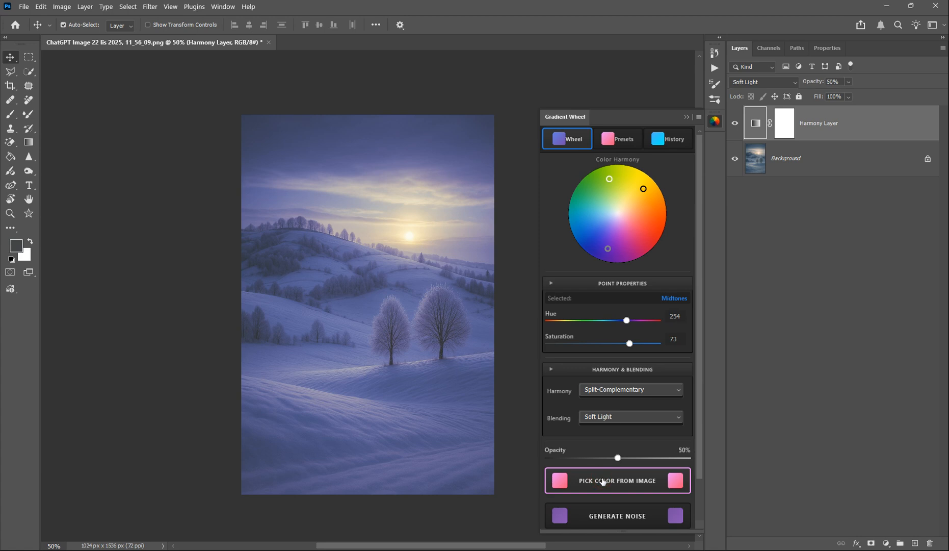
click(610, 250)
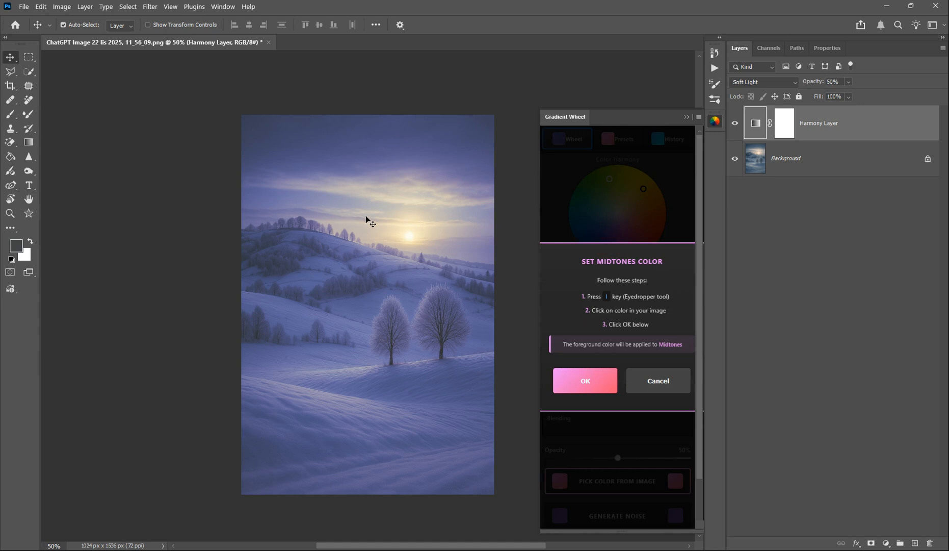
key(i)
click(469, 132)
click(585, 381)
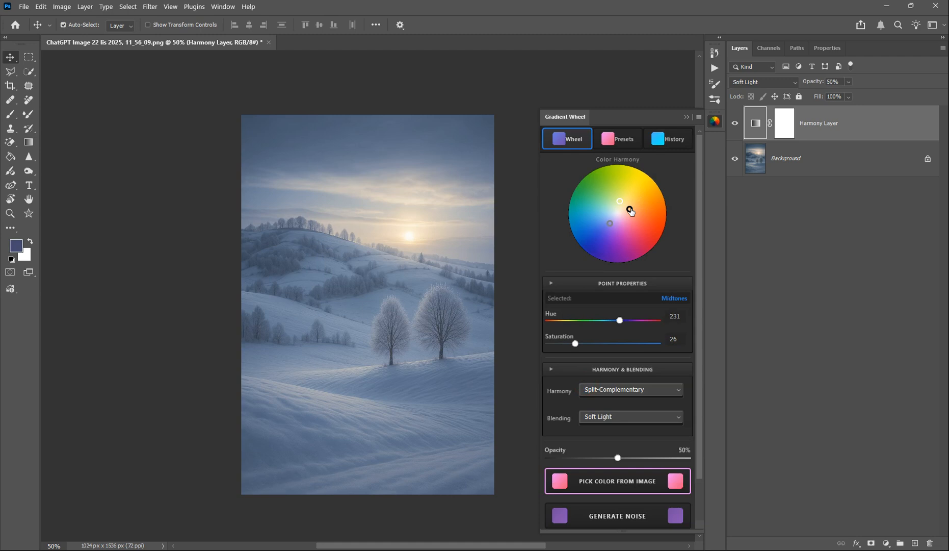
Sample the warm glow beside the sun as the shadows colour
click(630, 209)
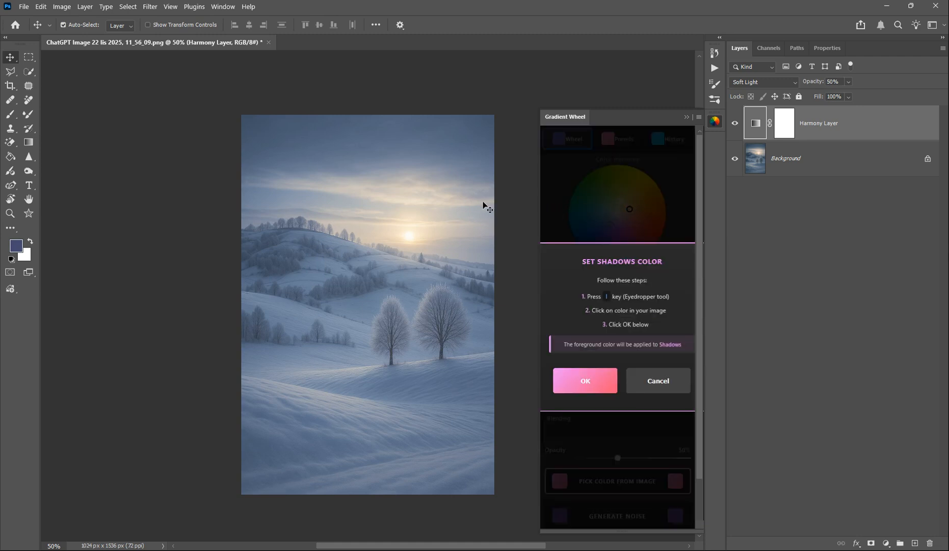
key(i)
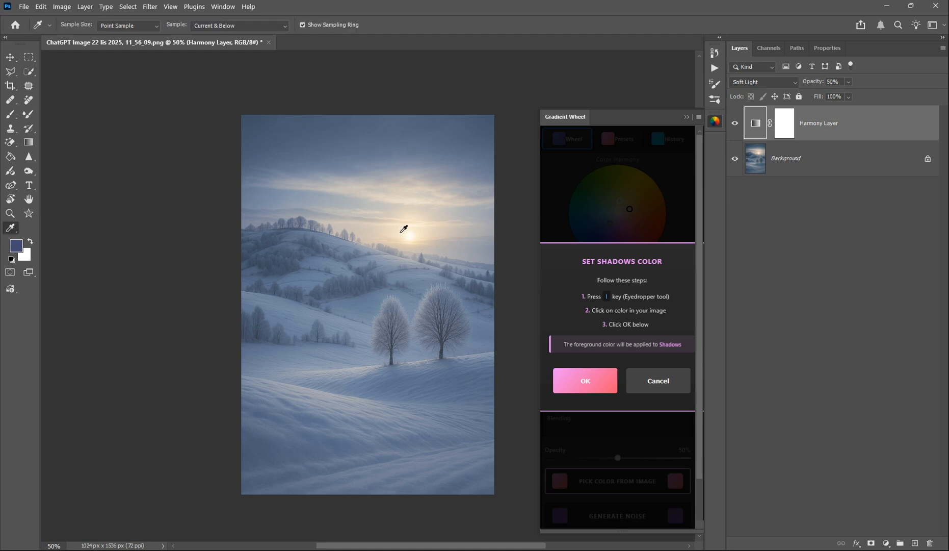
click(400, 232)
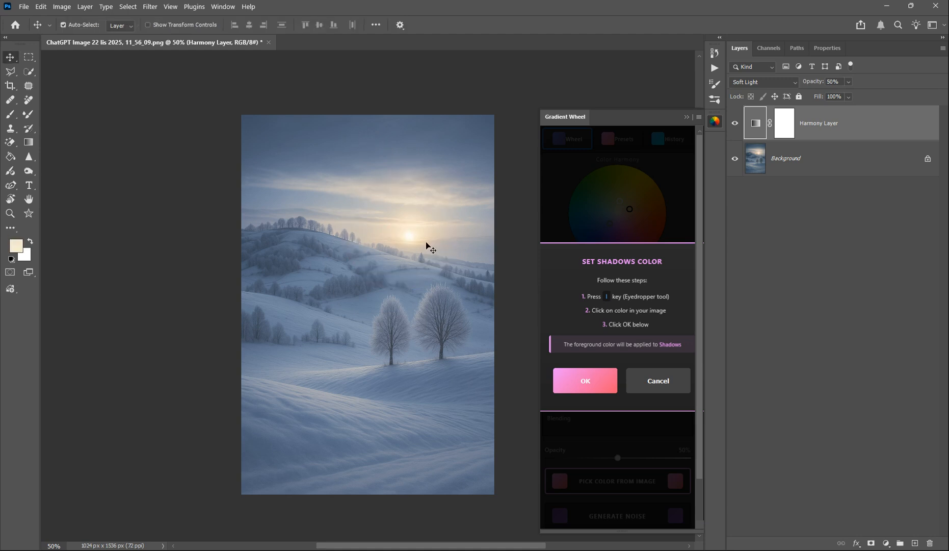
click(593, 382)
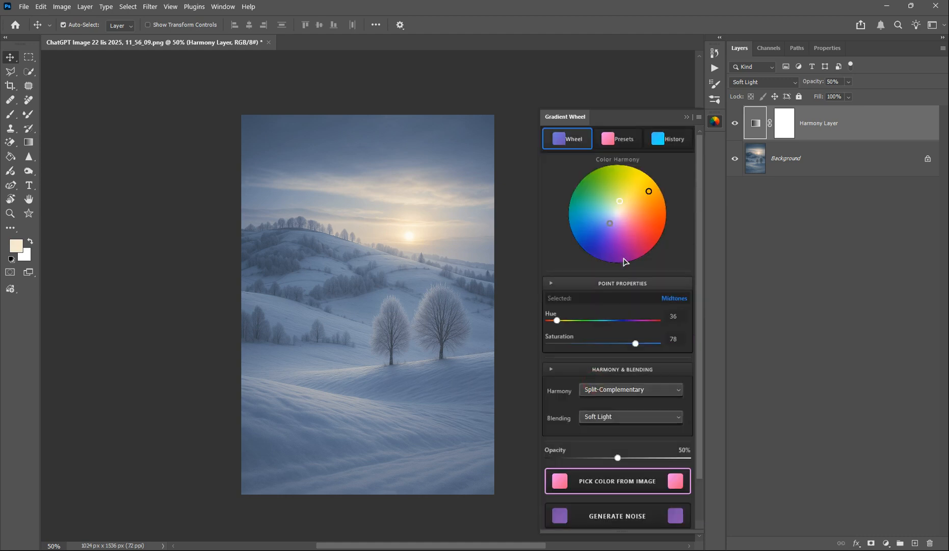
Sample the pale sky just above the sun as the midtones colour, then turn off colour picking from the image
click(612, 225)
key(i)
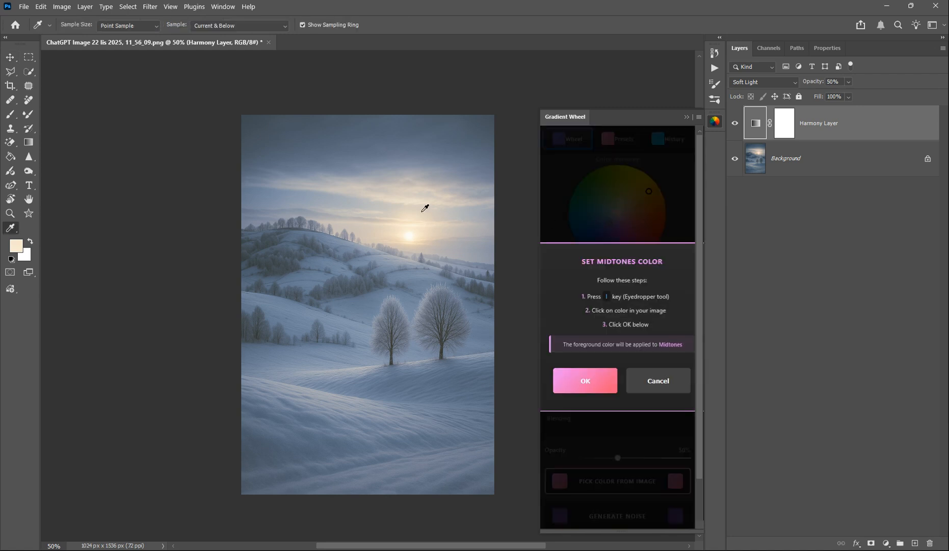
click(420, 211)
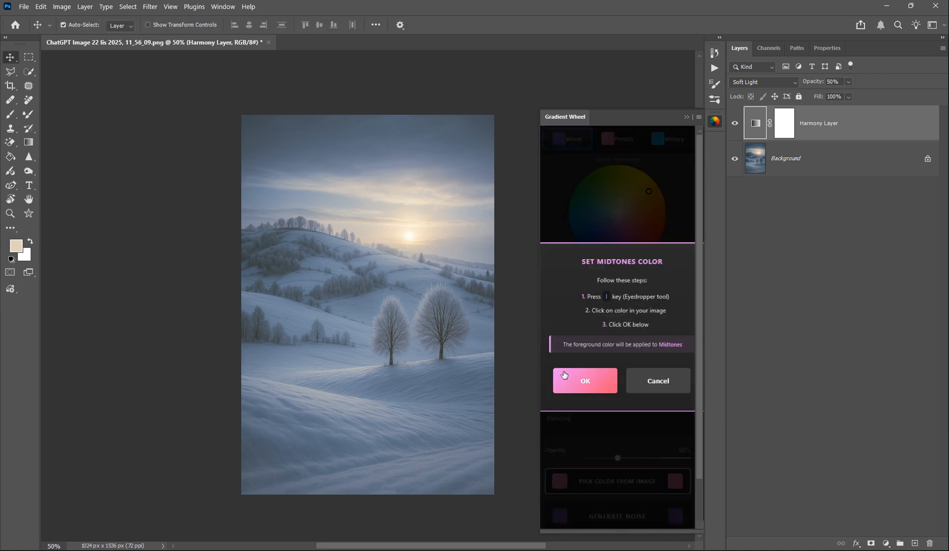
click(579, 380)
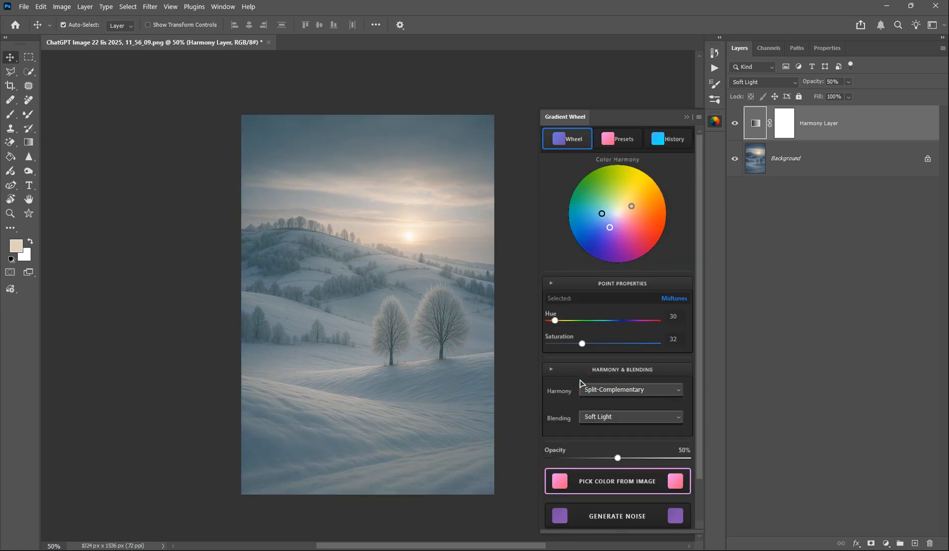
click(619, 481)
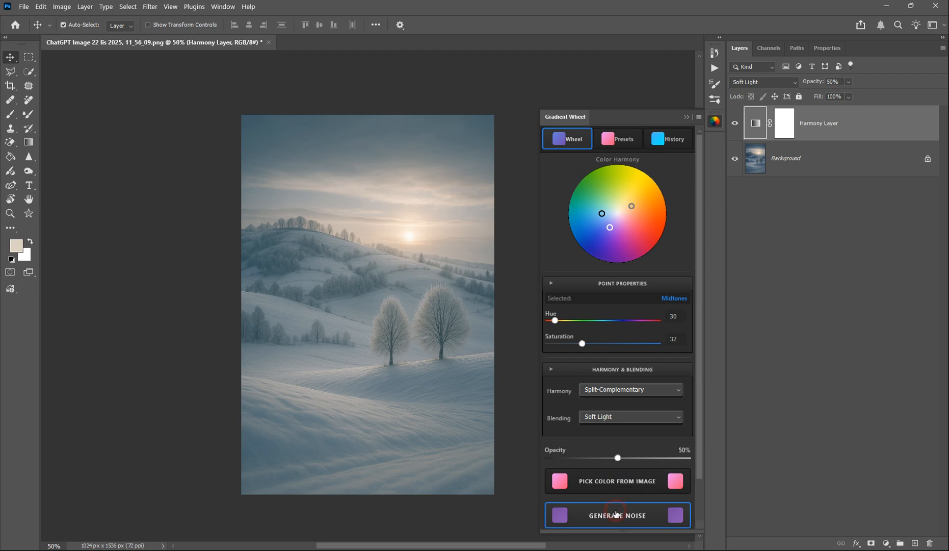
Generate a noise gradient layer and hide the Harmony Layer beneath it
click(741, 160)
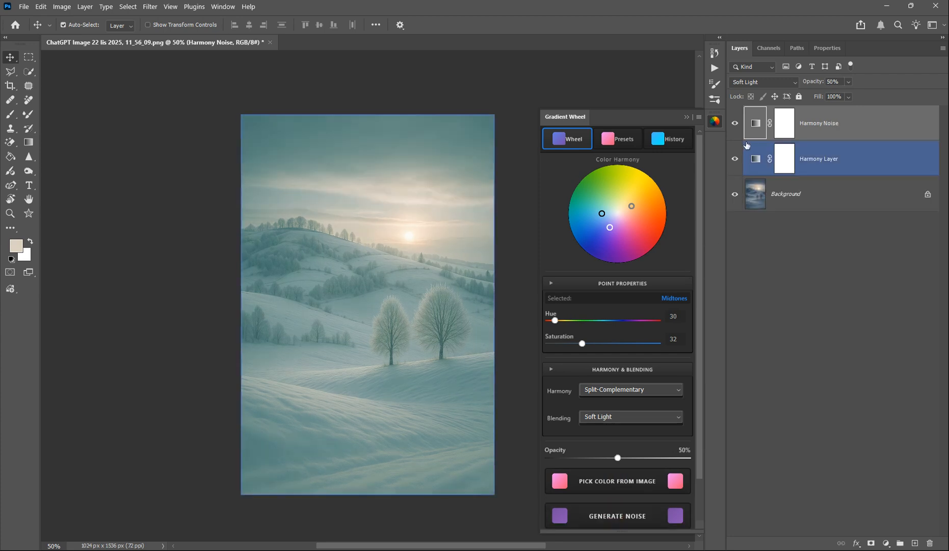
click(735, 159)
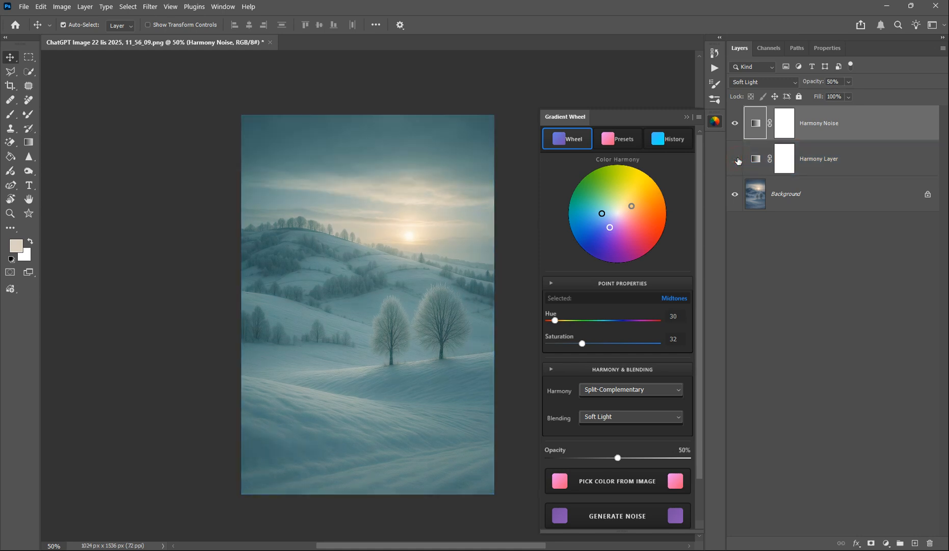
Regenerate the noise gradient several times and set its opacity to 17%
click(616, 517)
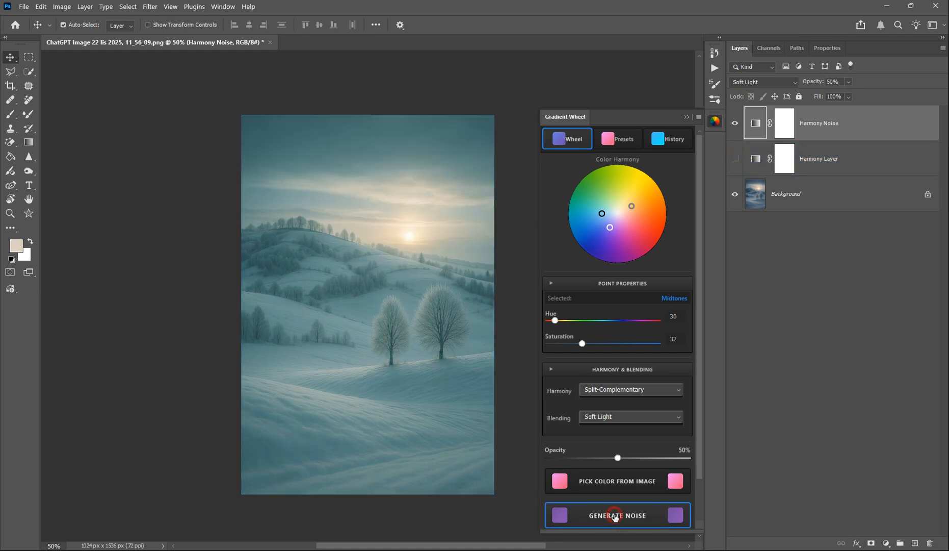
click(615, 517)
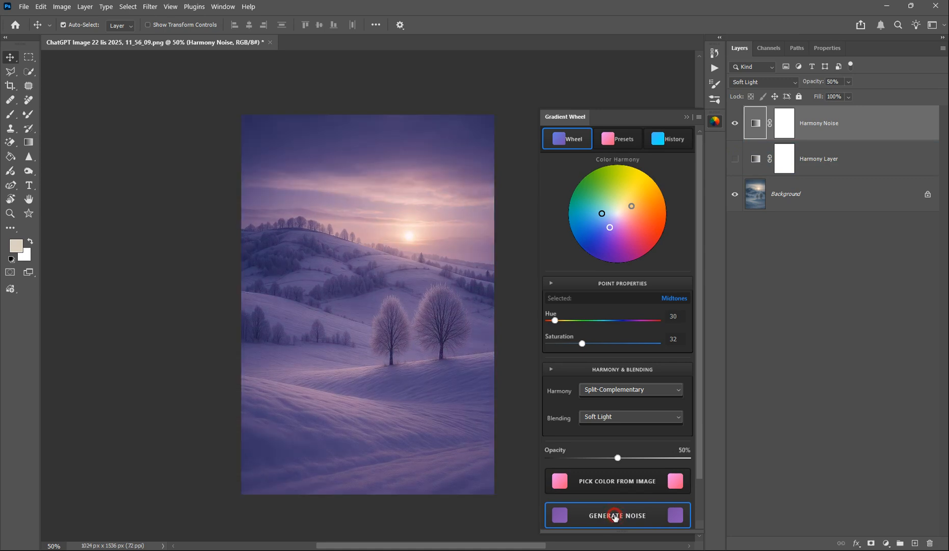
click(570, 458)
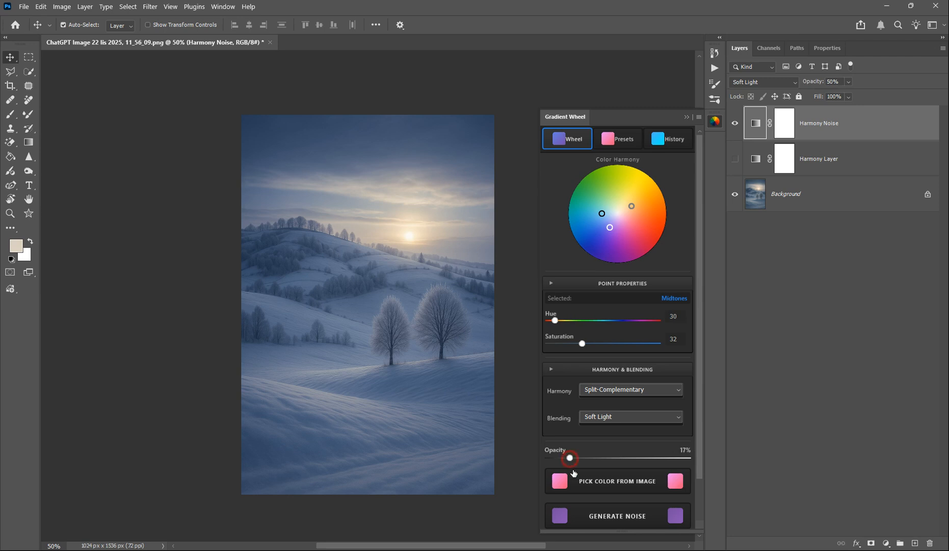
click(602, 517)
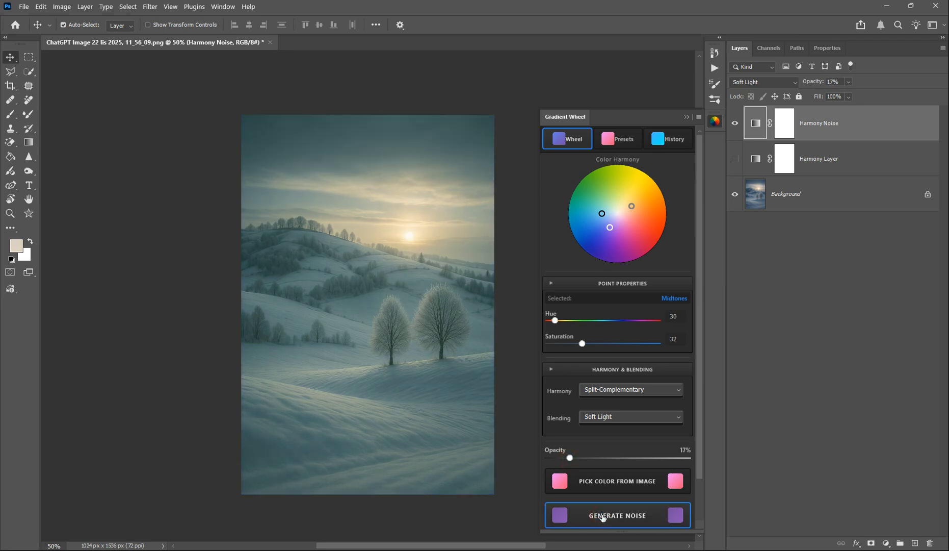
Regenerate the noise gradient once more, then show the Harmony Layer and hide the Harmony Noise layer
click(603, 517)
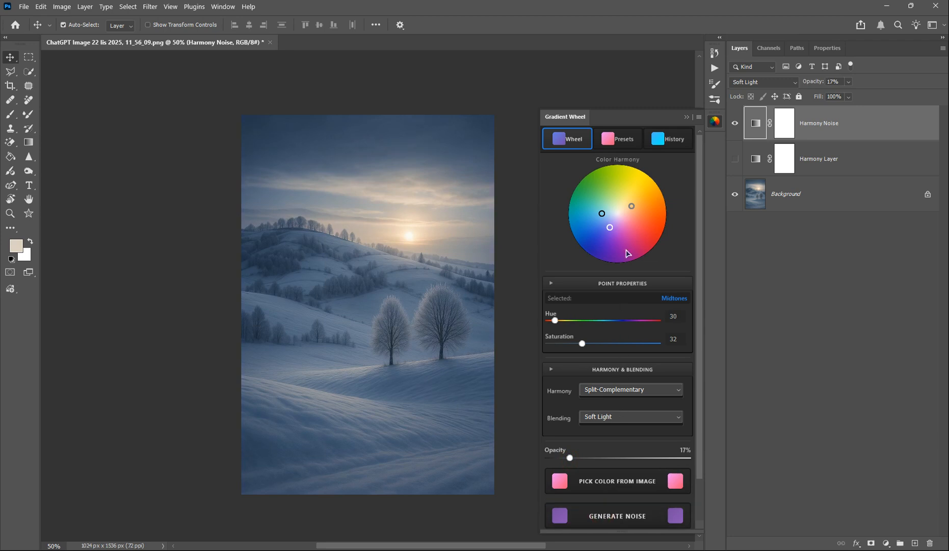
click(615, 141)
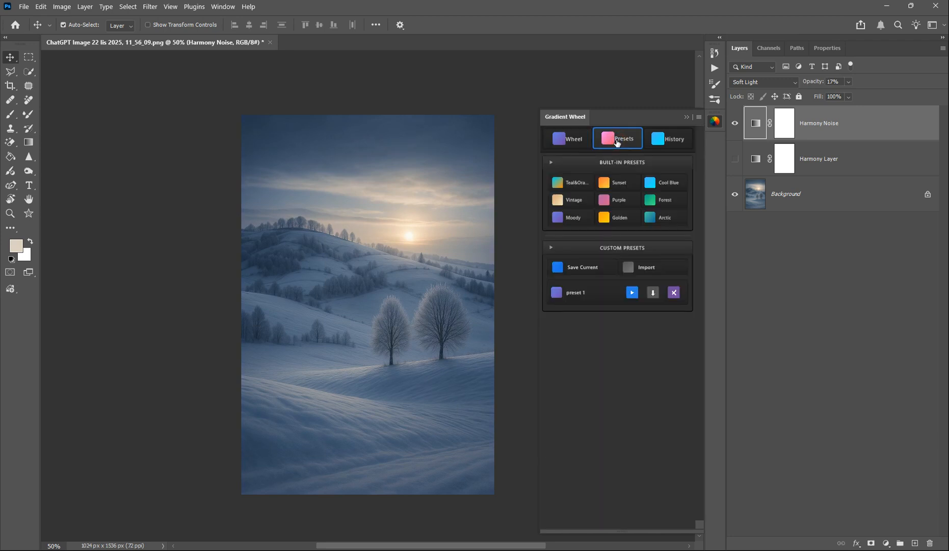
click(734, 159)
click(735, 123)
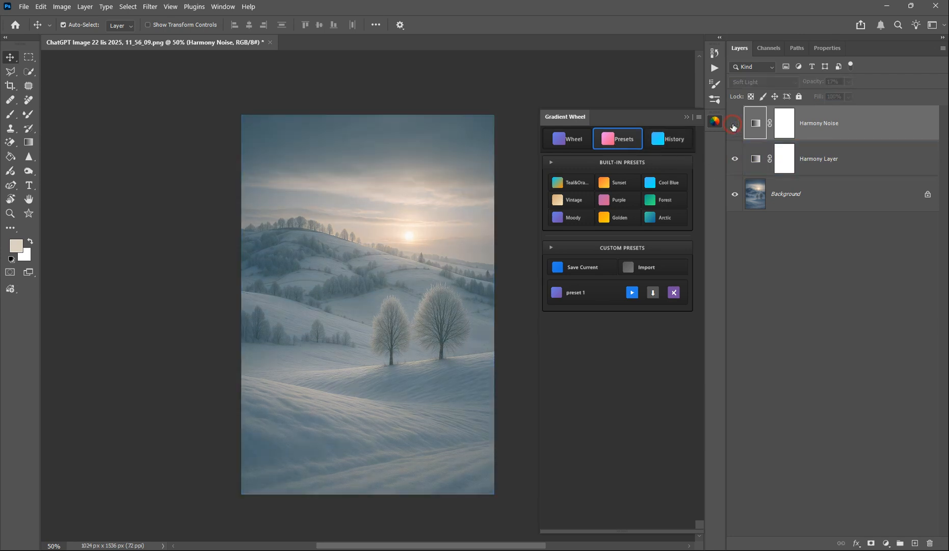
Try the built-in presets Sunset, Purple, Golden and Arctic one after another on the Harmony Layer
click(610, 183)
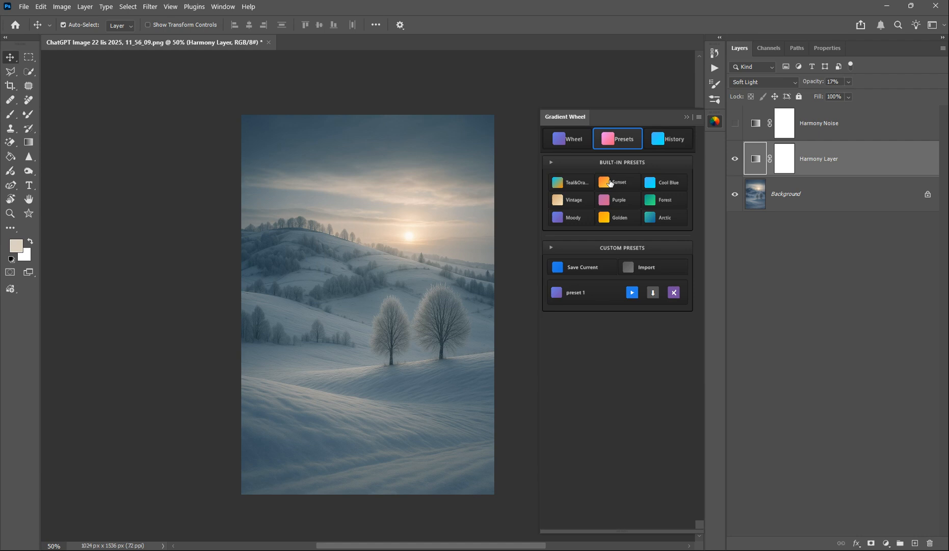
click(609, 201)
click(832, 82)
click(608, 217)
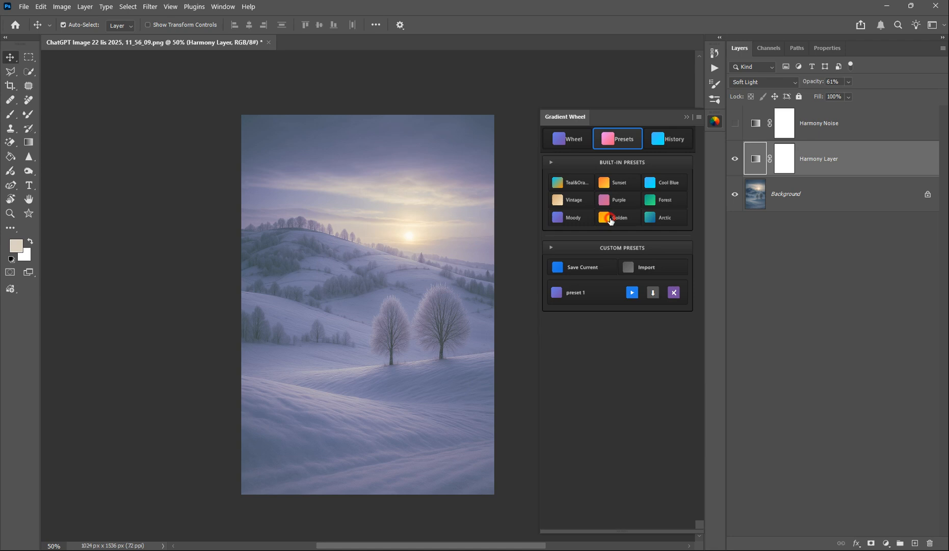
click(660, 217)
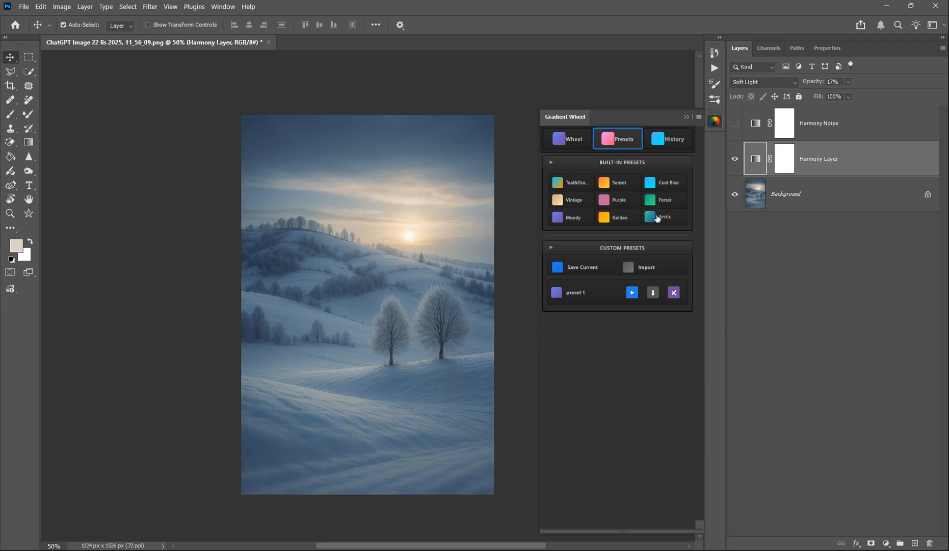
Apply the built-in teal and orange preset and save the current settings as a custom preset named "preset 2"
click(575, 181)
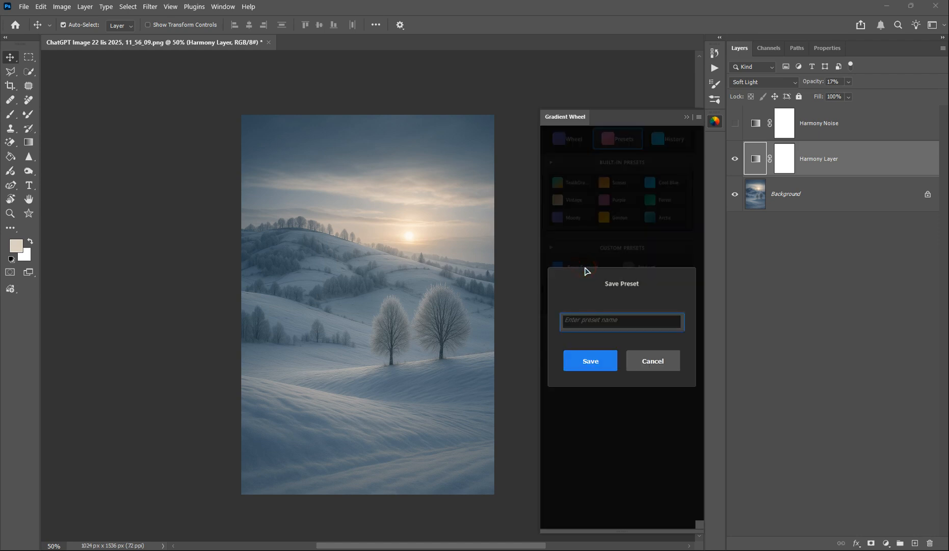
text(preset 2)
click(591, 362)
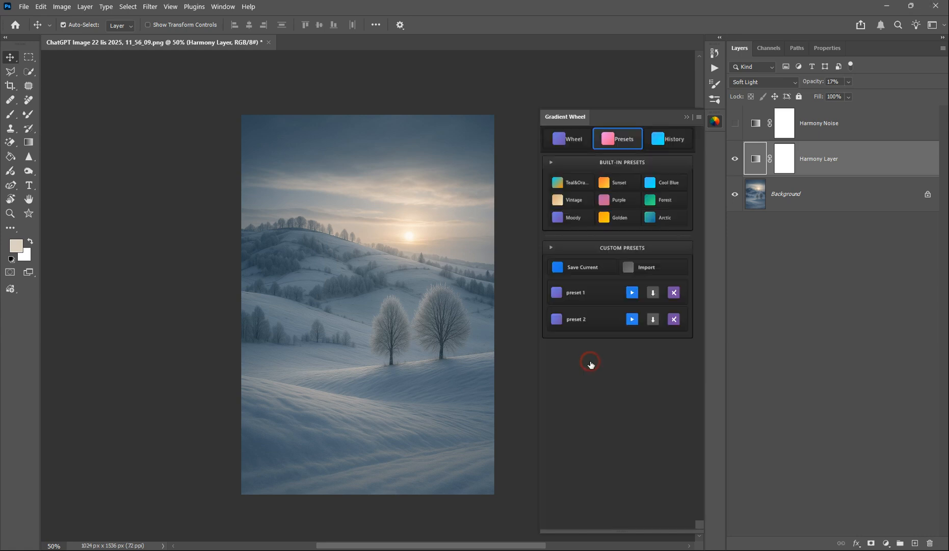
Move the midtones point on the colour wheel to hue 342, saturation 95, and set the harmony mode to Manual
click(568, 139)
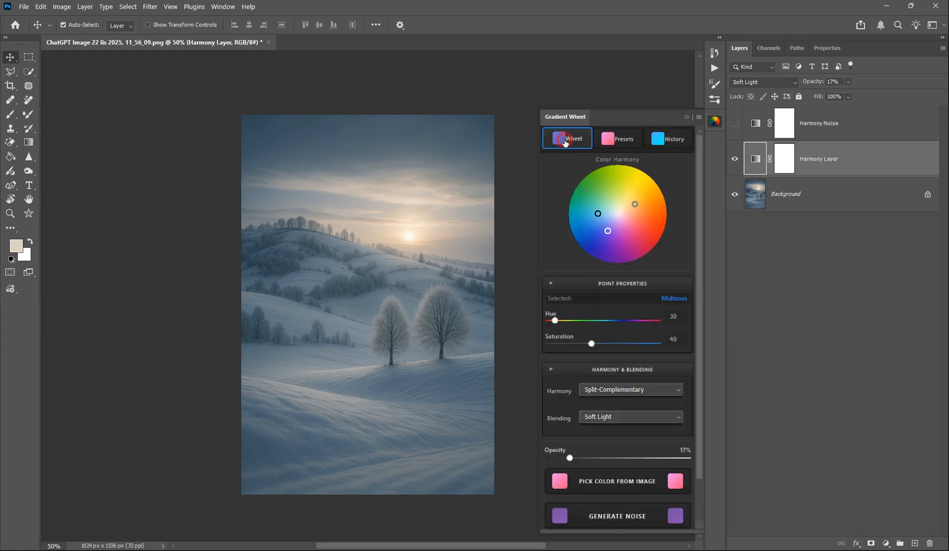
drag(608, 235, 662, 228)
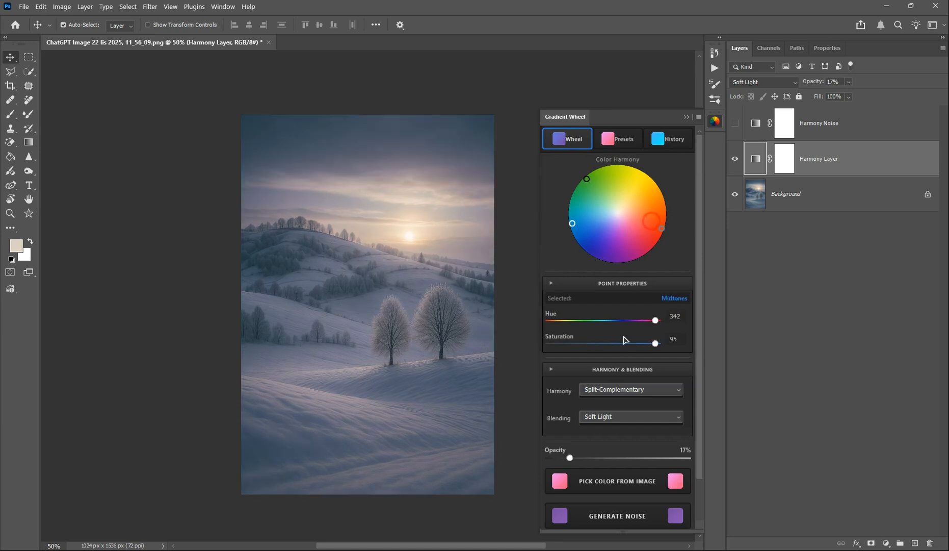
click(623, 391)
click(622, 400)
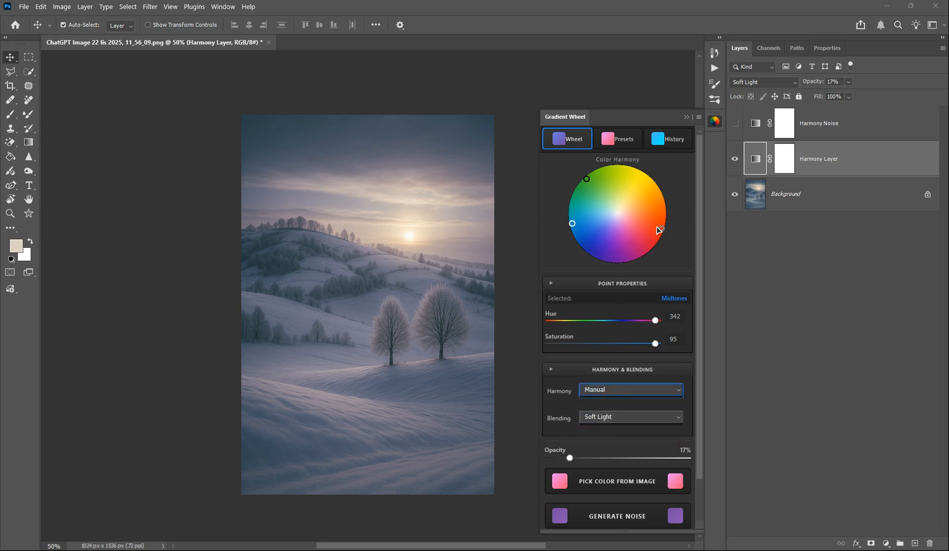
Move the highlights to hue 325, saturation 90, the midtones to hue 337, saturation 89, and the shadows to hue 350, saturation 92
click(576, 224)
drag(578, 224, 635, 237)
drag(645, 238, 644, 232)
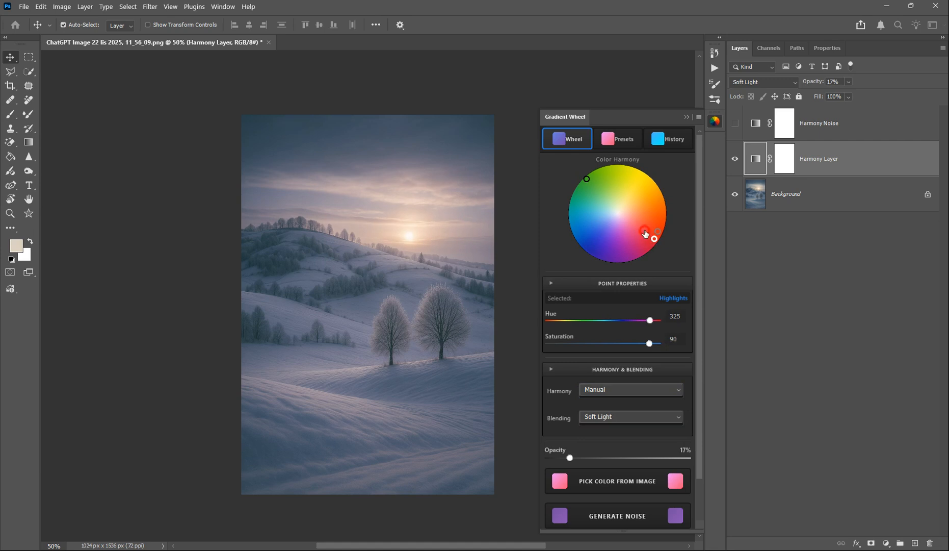
drag(586, 180, 653, 218)
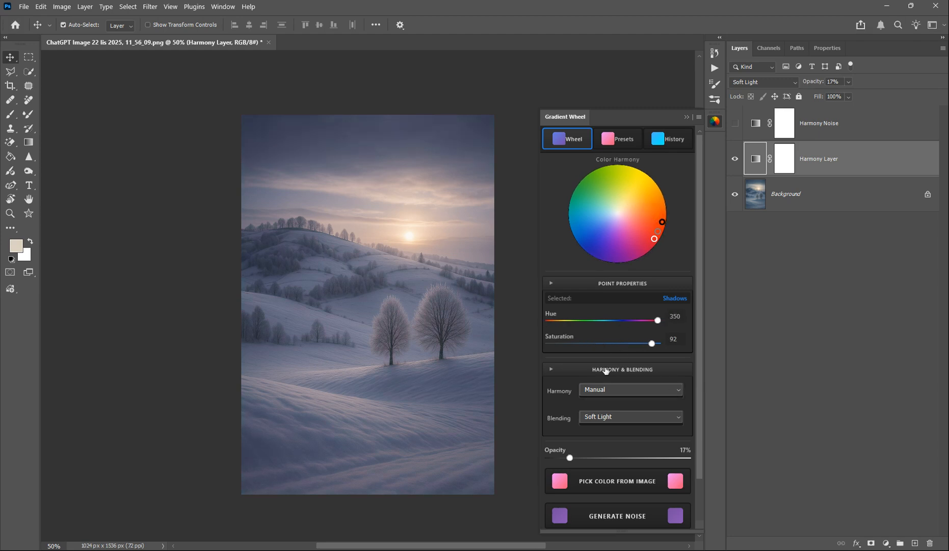
Set the gradient opacity to 56% and save the current settings as a custom preset named "preset 3"
drag(569, 455, 627, 458)
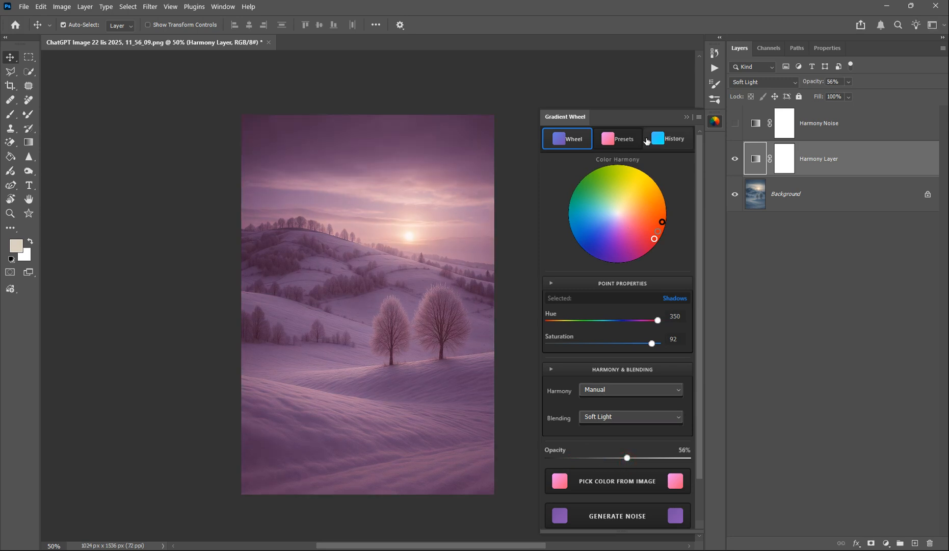
click(627, 139)
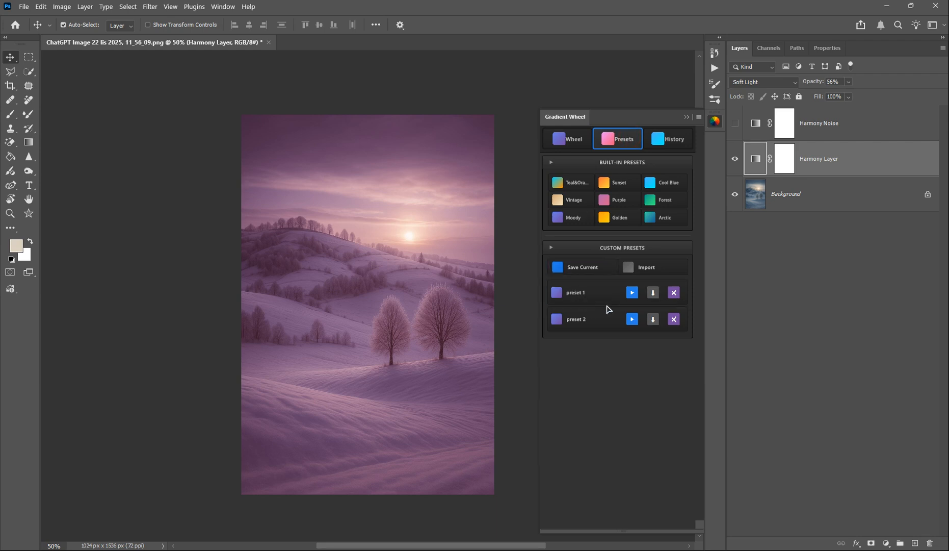
click(570, 268)
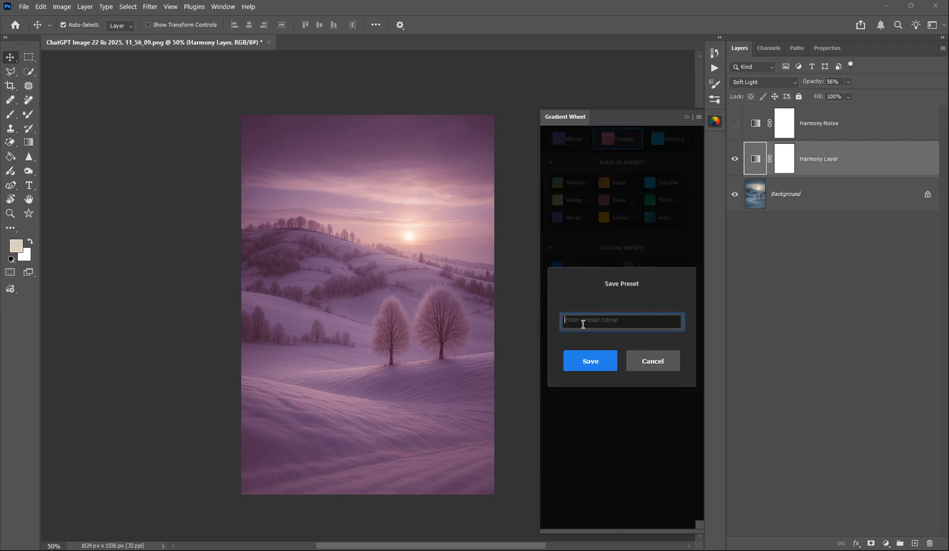
text(Prese)
click(585, 366)
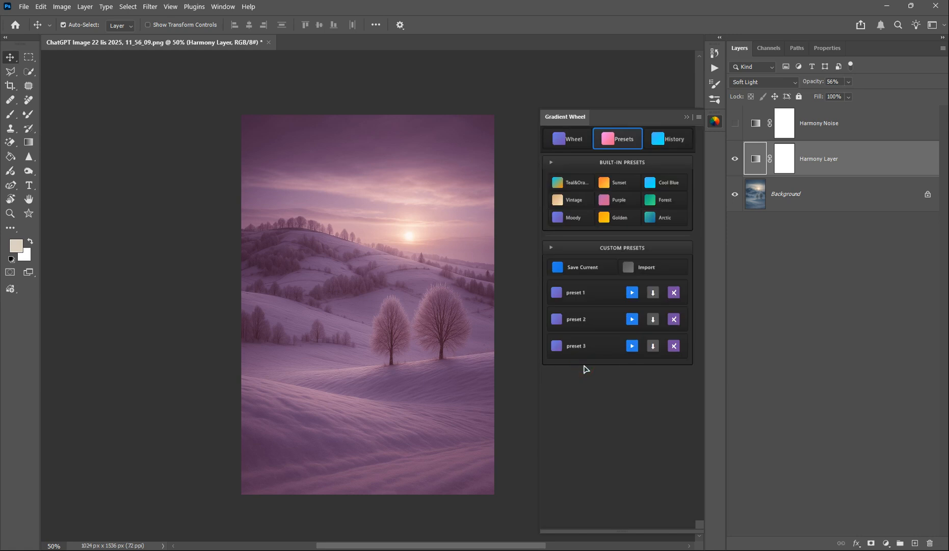
Export the custom preset 3 as preset 3.json in the Zoom folder
click(653, 347)
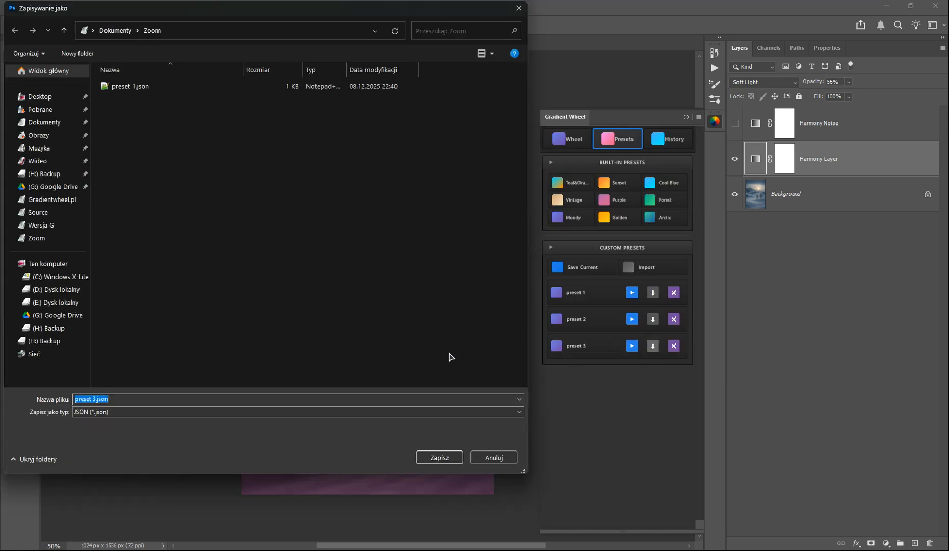
click(444, 462)
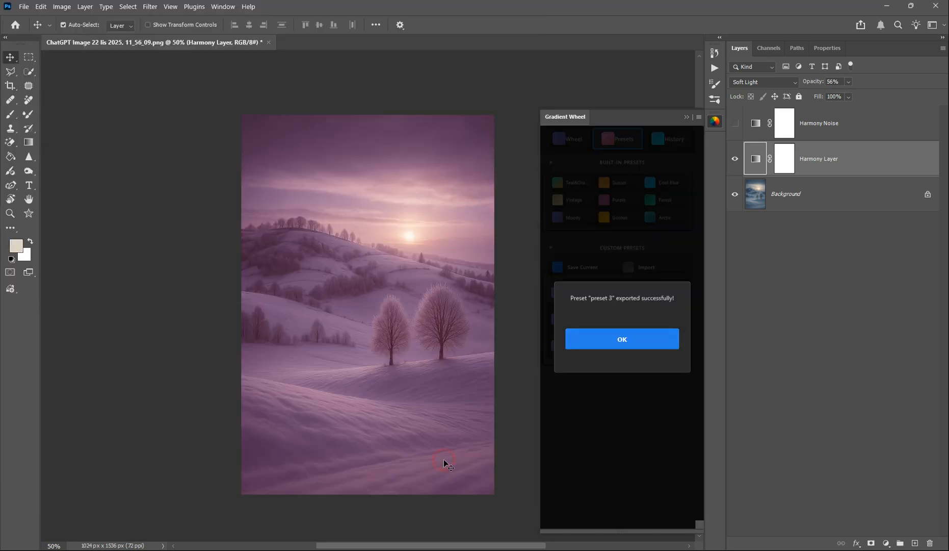
click(629, 337)
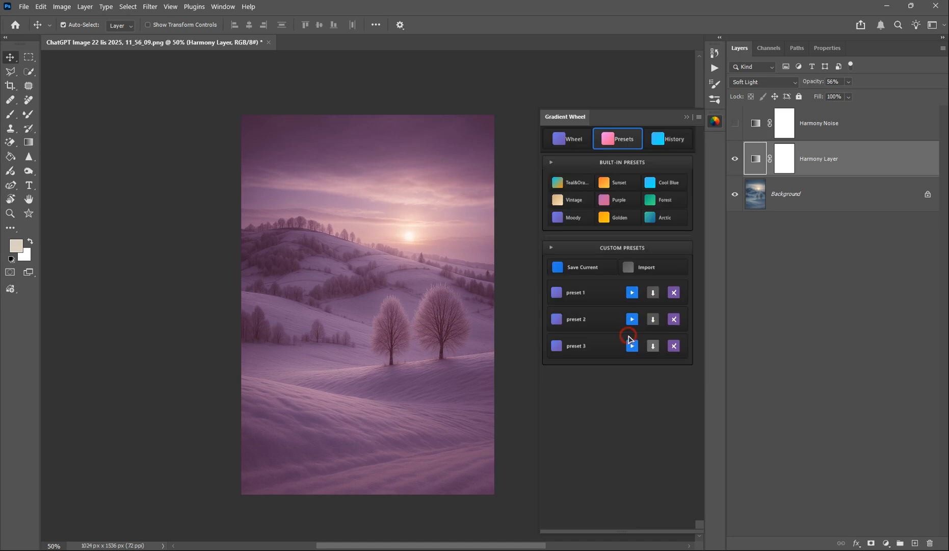
Apply the custom presets 1 and 3 in turn, then delete preset 3 from the custom presets
click(633, 294)
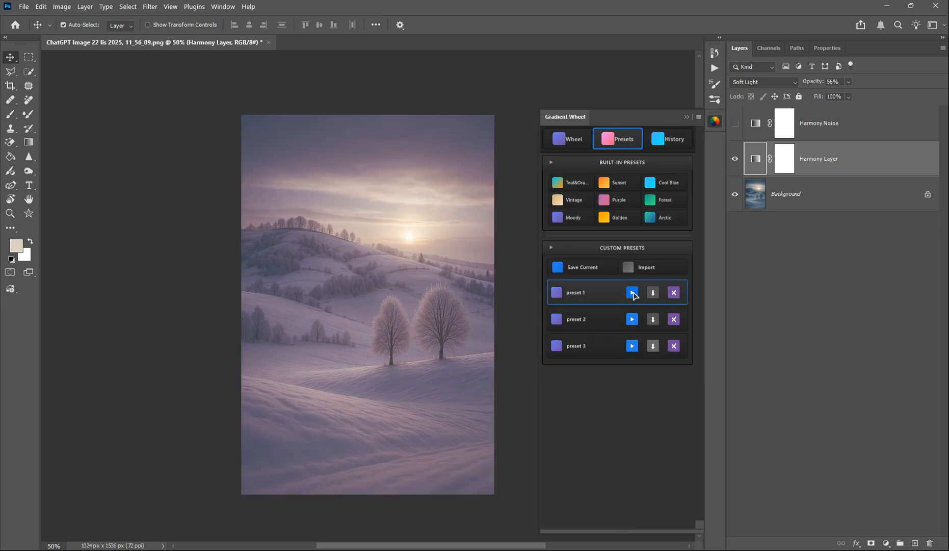
click(631, 346)
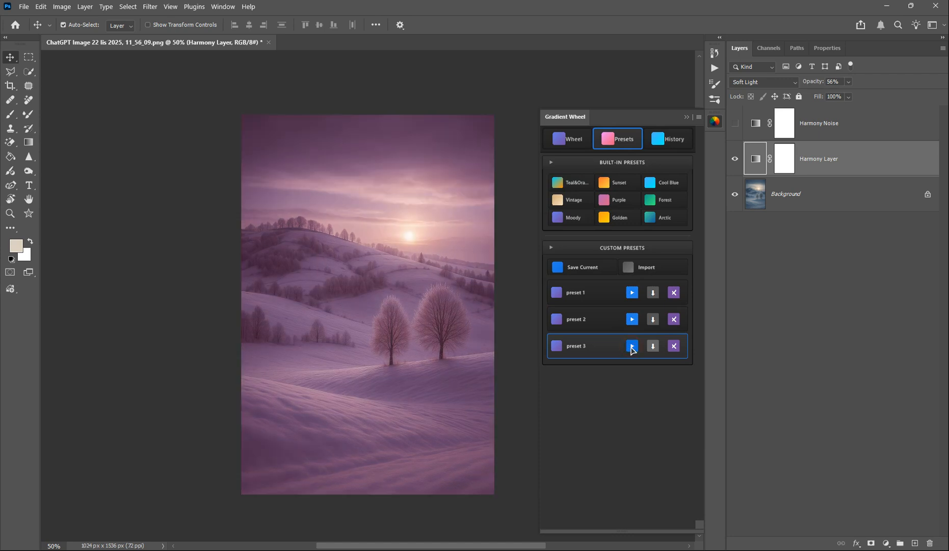
click(674, 346)
click(594, 337)
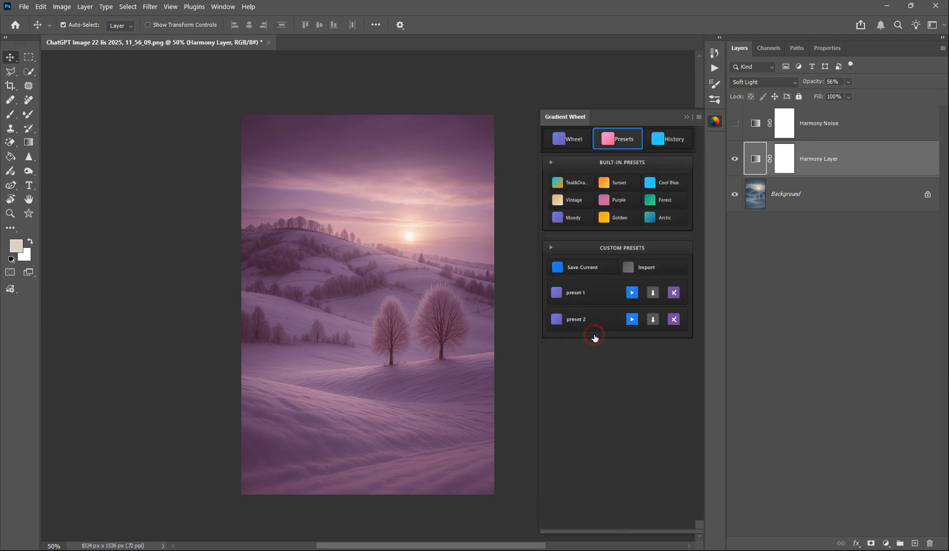
Import preset 3.json as a custom preset named "preset 3", then apply preset 2 followed by preset 3
click(650, 270)
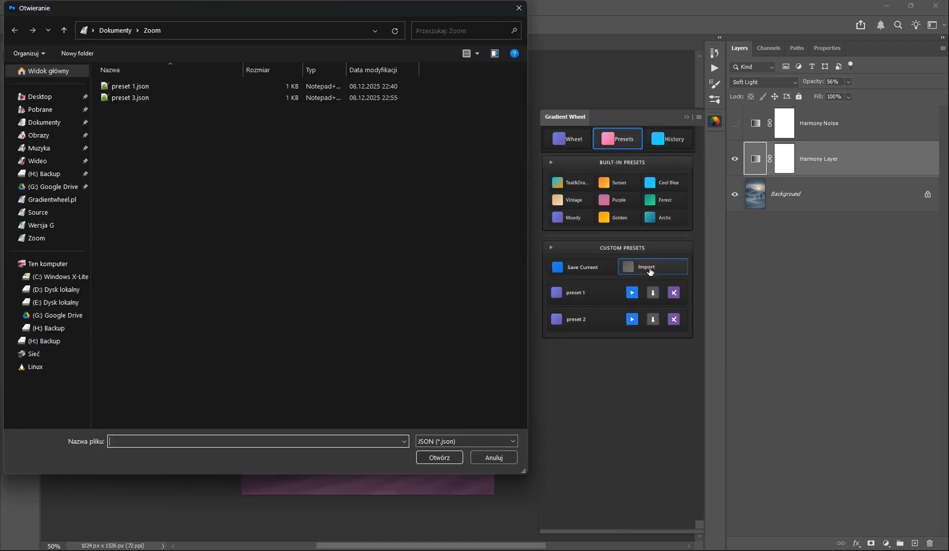
click(147, 98)
click(452, 459)
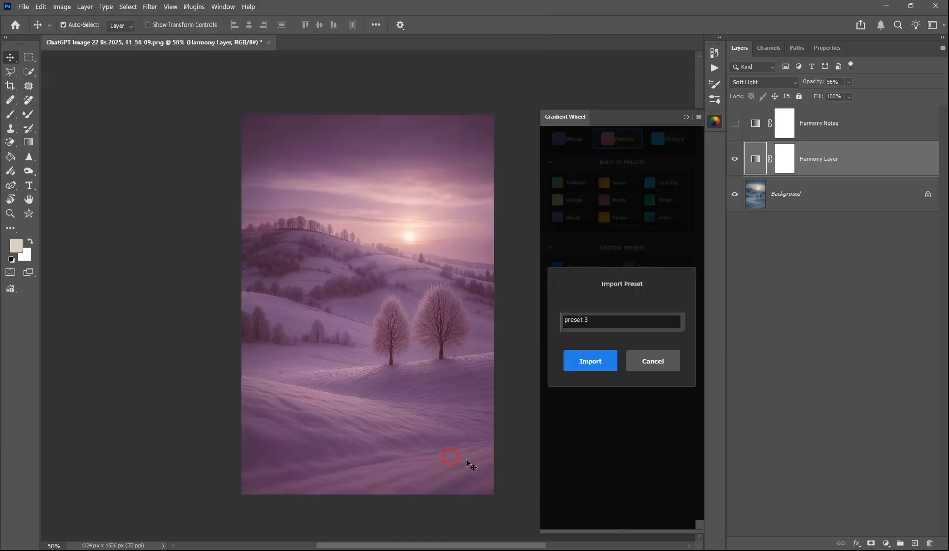
click(591, 358)
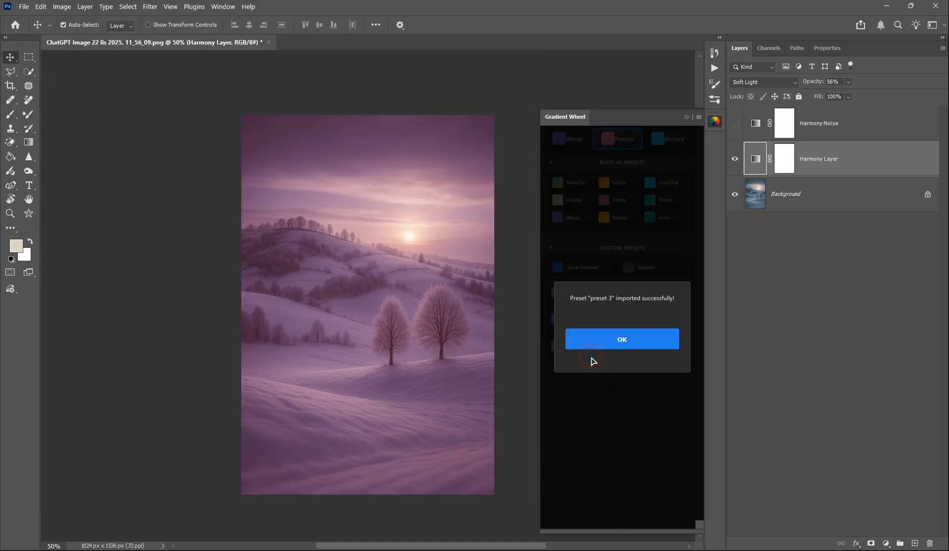
click(615, 339)
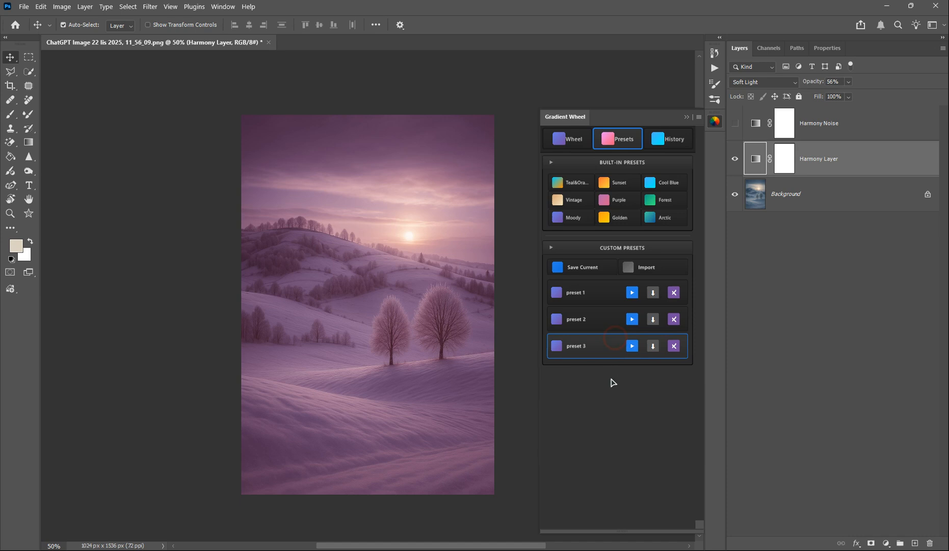
click(632, 318)
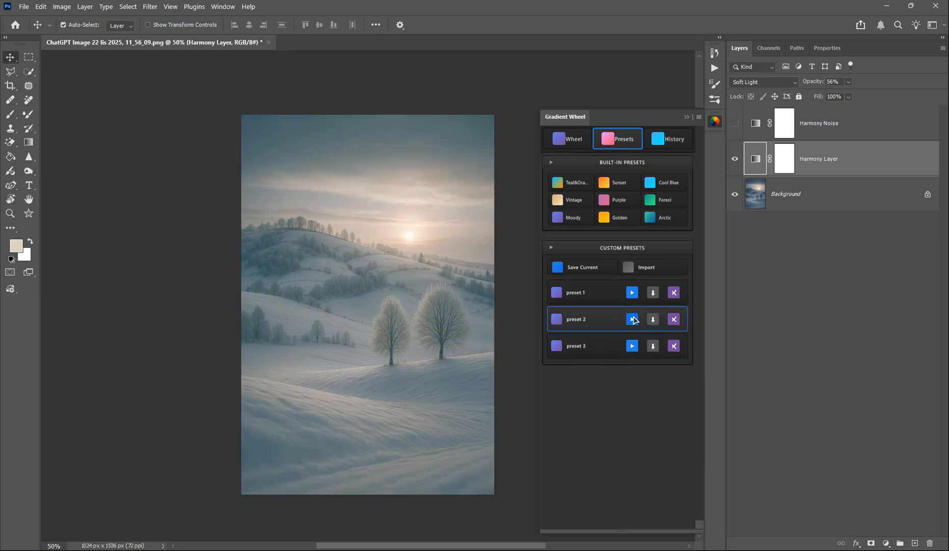
click(632, 346)
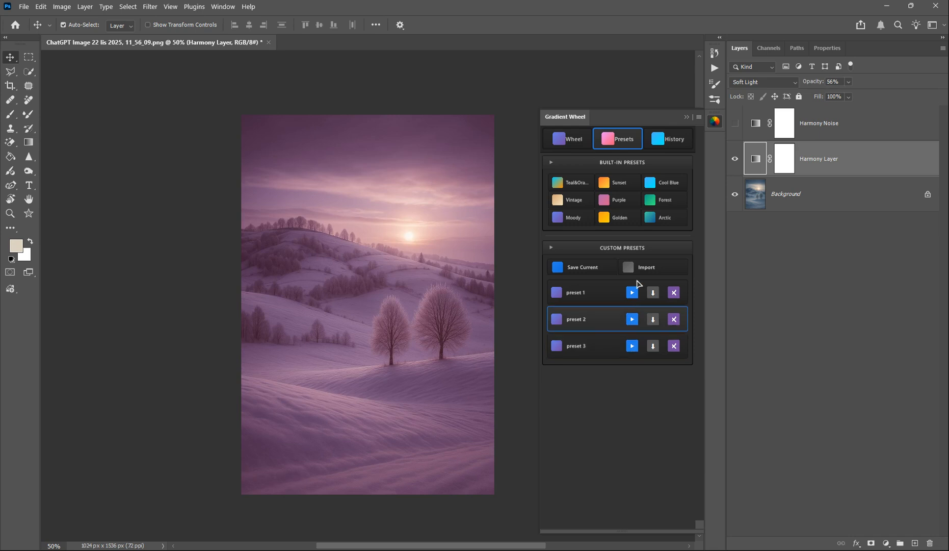
Restore several earlier states from the plugin's history, including the shadows change H350° S92% and preset 2, ending with the arctic preset
click(671, 138)
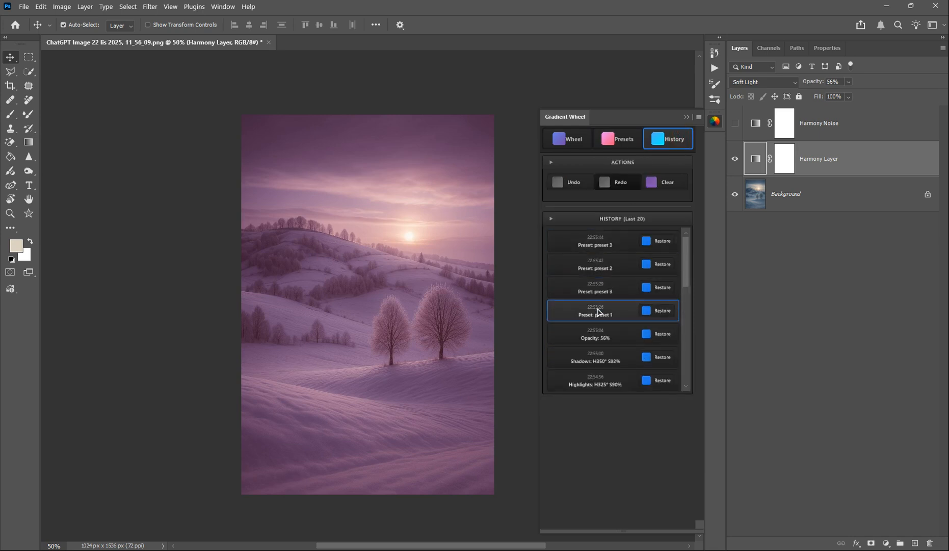
click(647, 361)
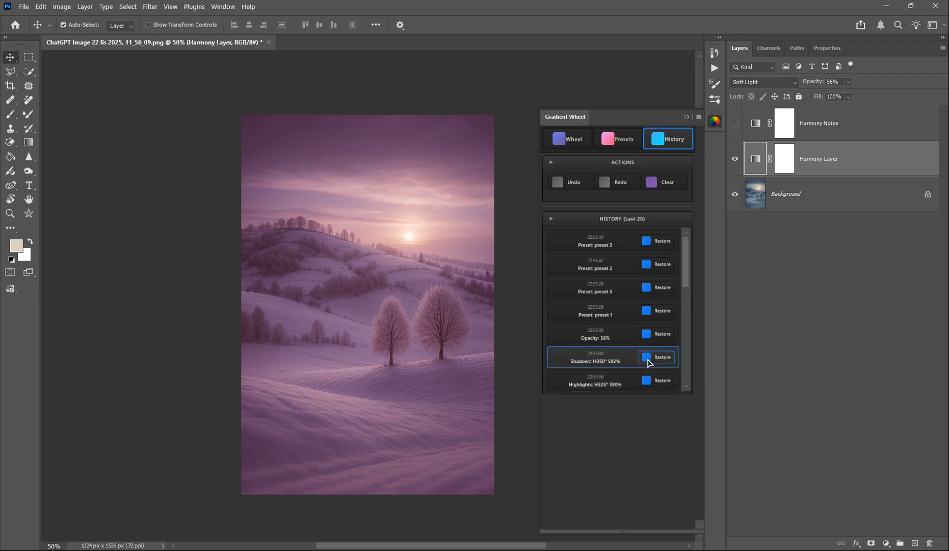
click(648, 265)
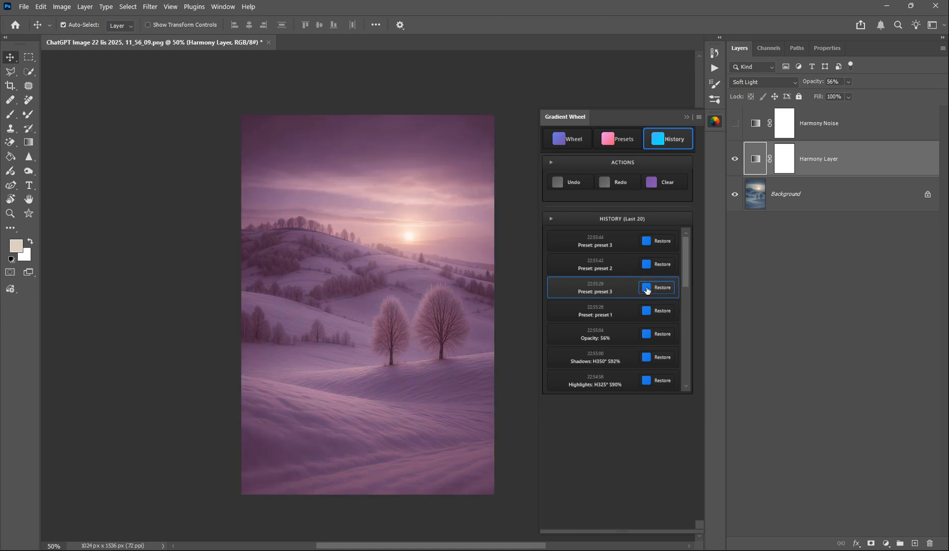
scroll(652, 362, down, 3)
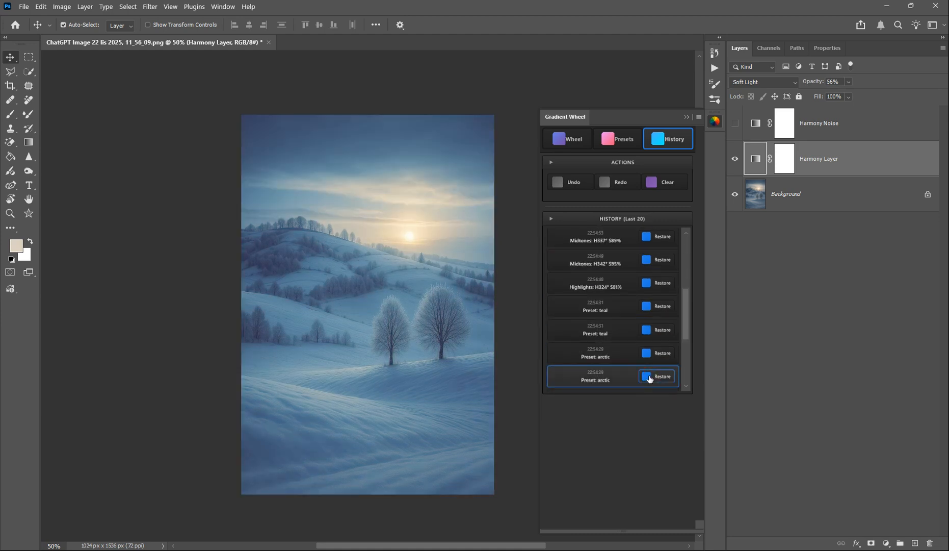
Step back through the plugin's recorded changes with Undo, then clear the entire history
click(577, 182)
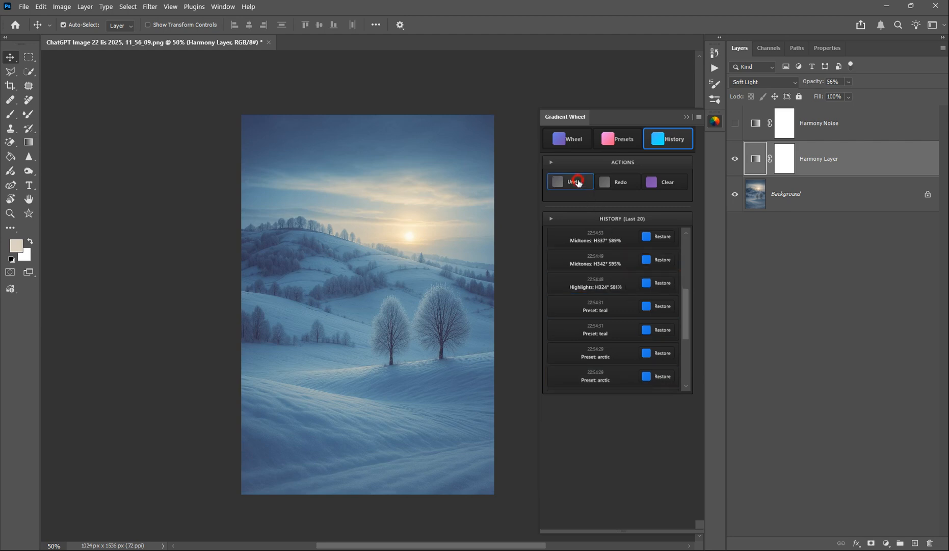
click(578, 182)
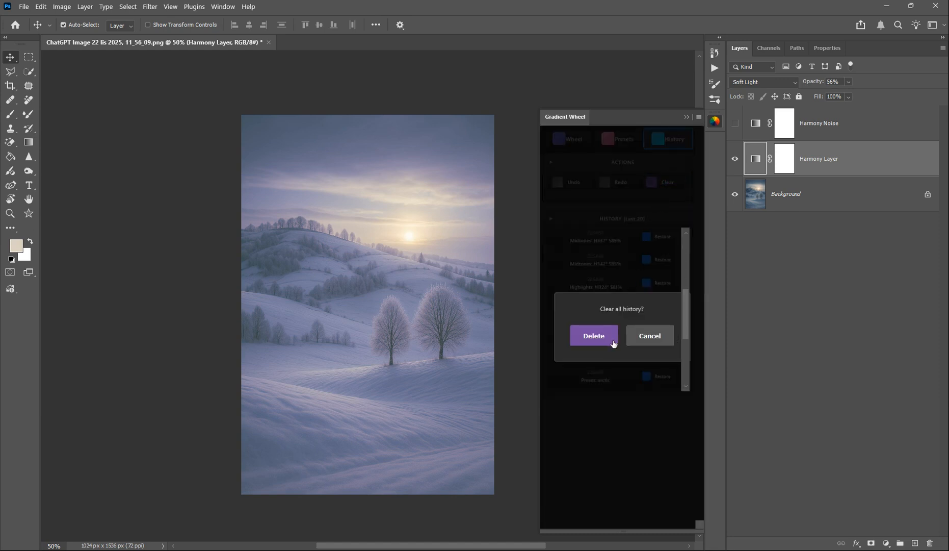
click(597, 336)
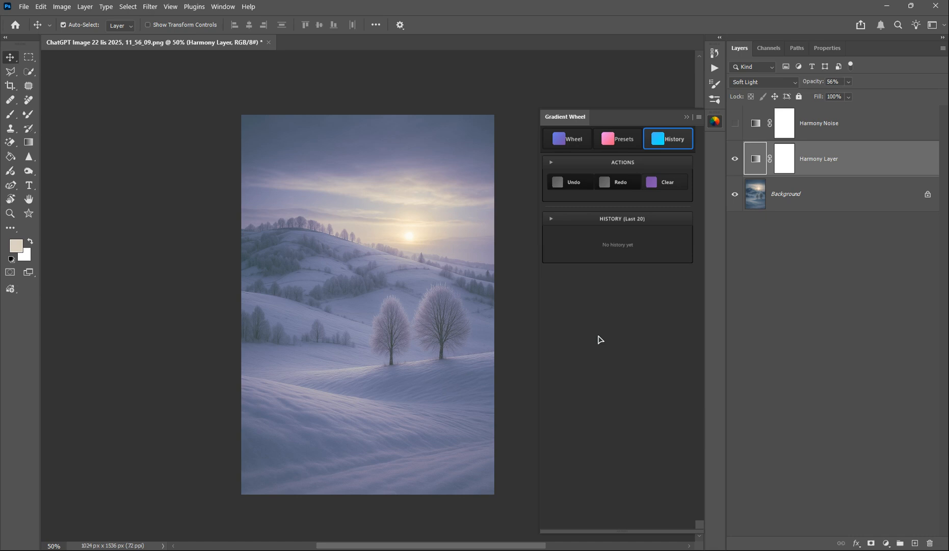